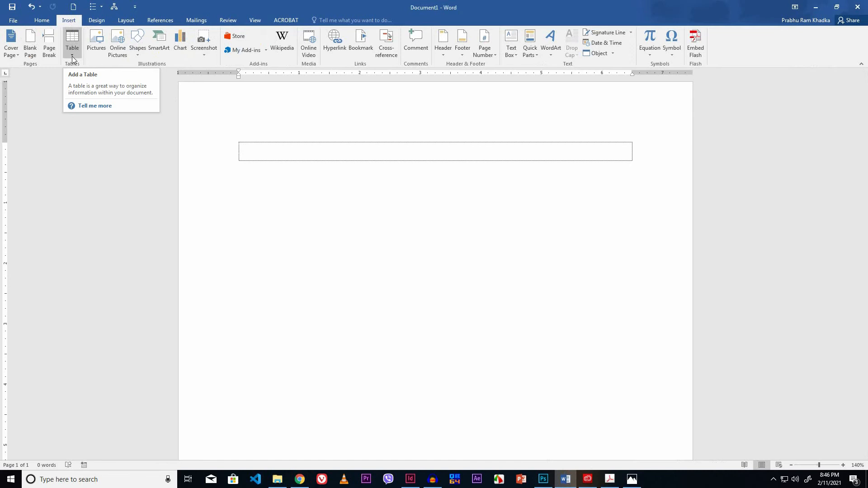
- Insert a table with 3 columns and 5 rows
click(72, 56)
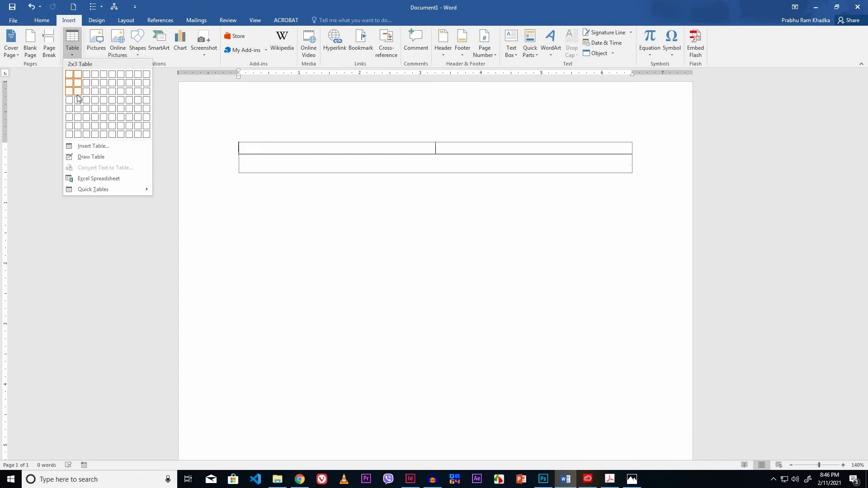
click(84, 146)
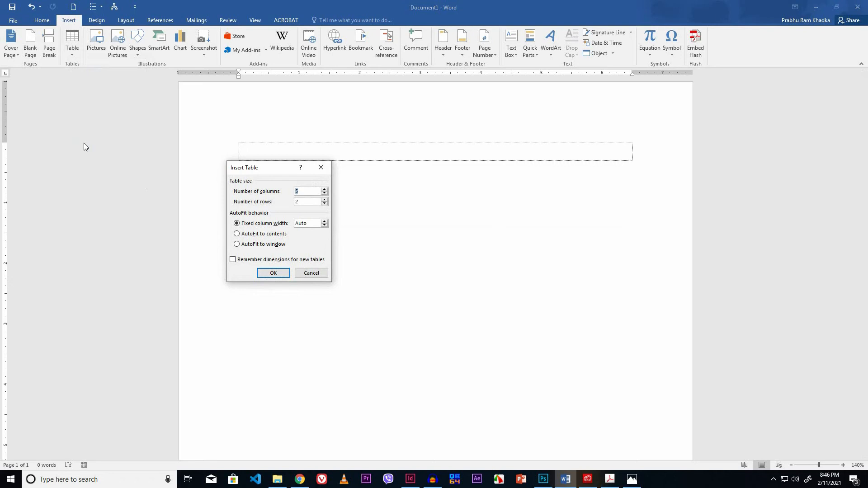
text(3)
drag(303, 202, 291, 206)
text(5)
click(273, 273)
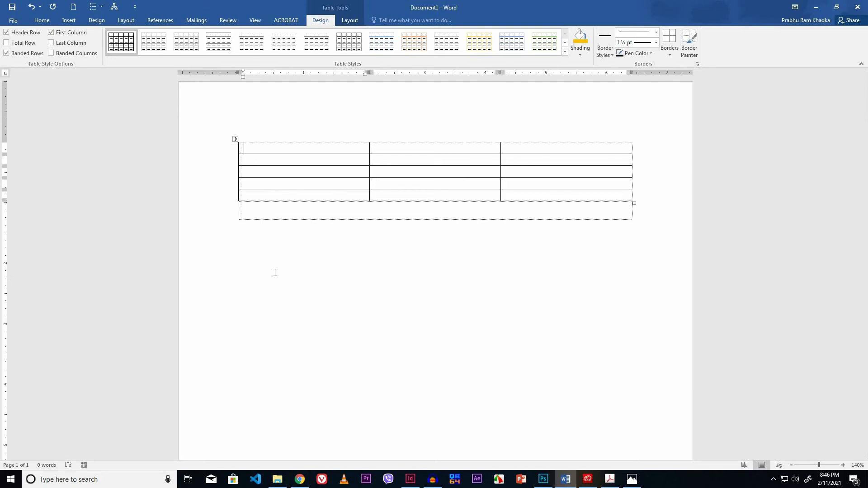
- Enter the column headings Sn., Name and Game in the first row
text(Sn.)
key(Tab)
text(Name)
key(Tab)
text(Game)
- Fill the second row with serial number 1, a person's name, and Football
click(255, 162)
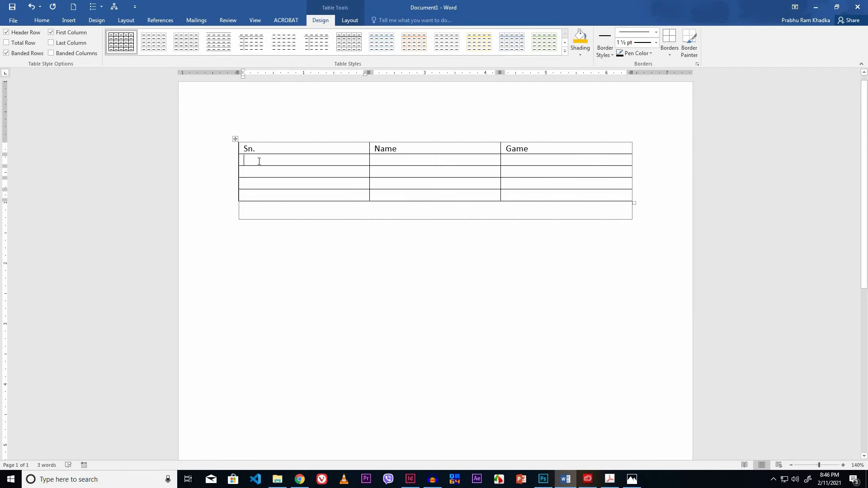
text(1)
key(Tab)
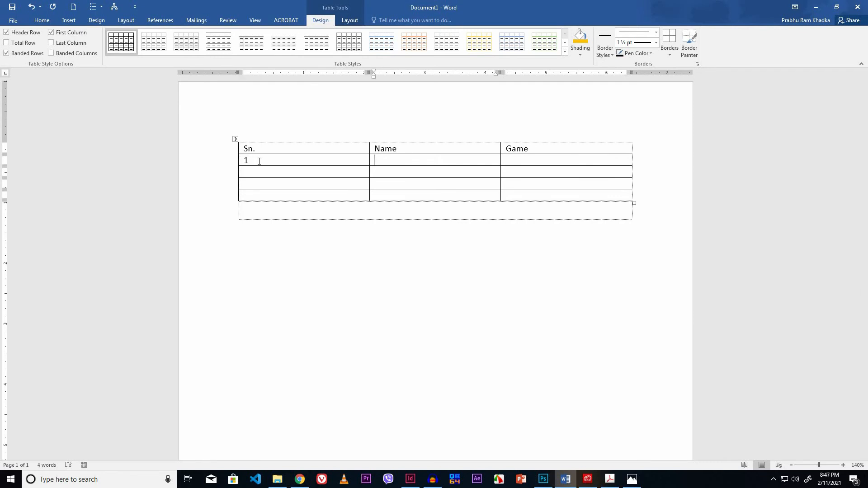
key(Tab)
text(Football)
key(Tab)
- Fill the third row with serial number 2, a person's name, and Cricket
text(2)
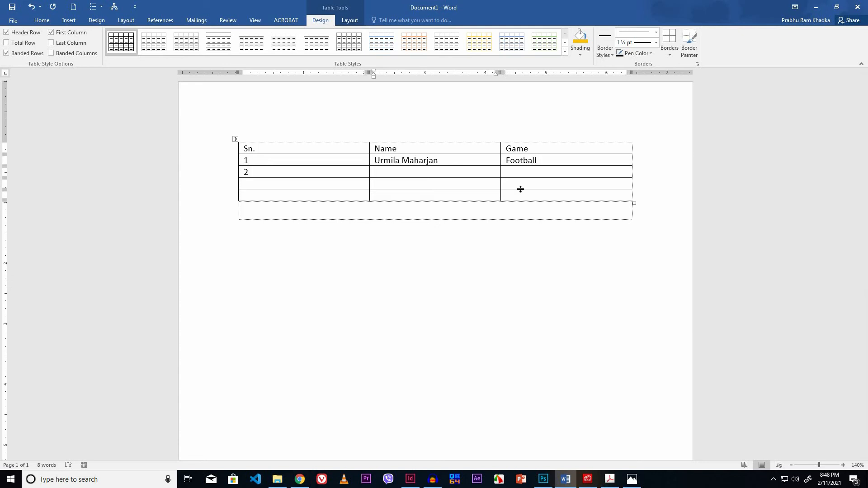
key(Tab)
key(Tab)
text(Cricket)
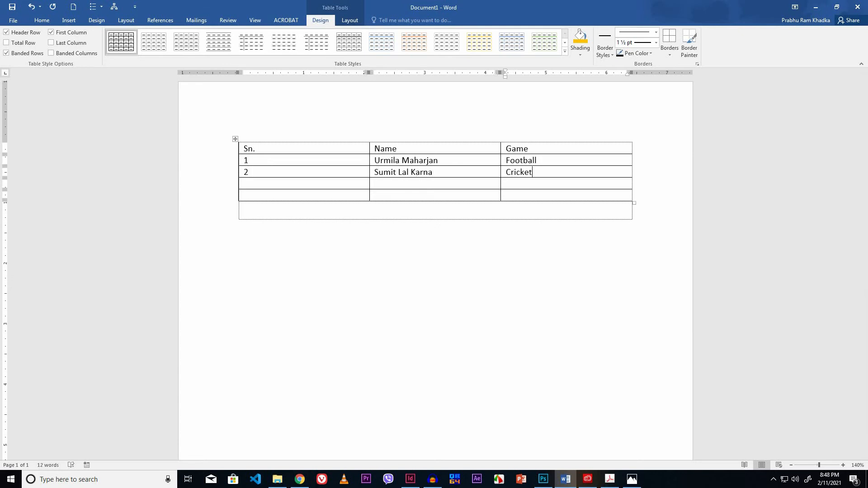
key(Tab)
- Fill the fourth row with serial number 3, a person's name, and Athletics
text(3)
key(Tab)
key(Tab)
text(Athletics)
key(Tab)
- Fill the last row with serial number 4, a person's name, and Badmintion
text(4)
key(Tab)
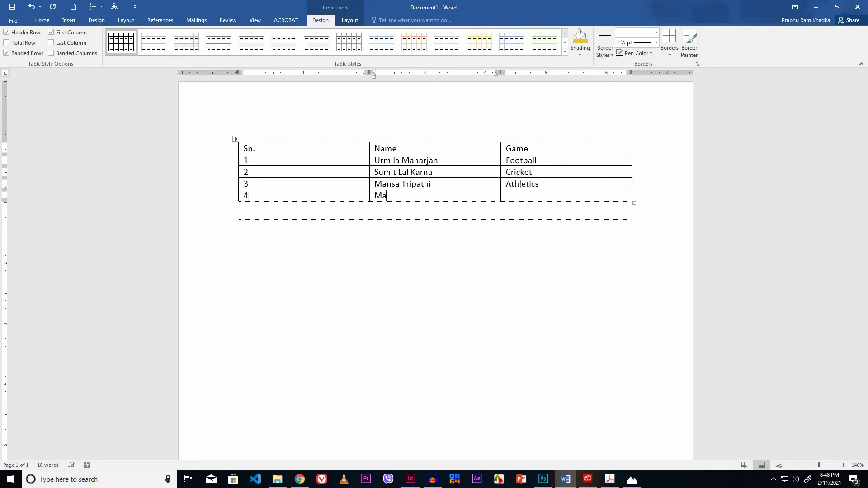
key(Tab)
text(Badmintion)
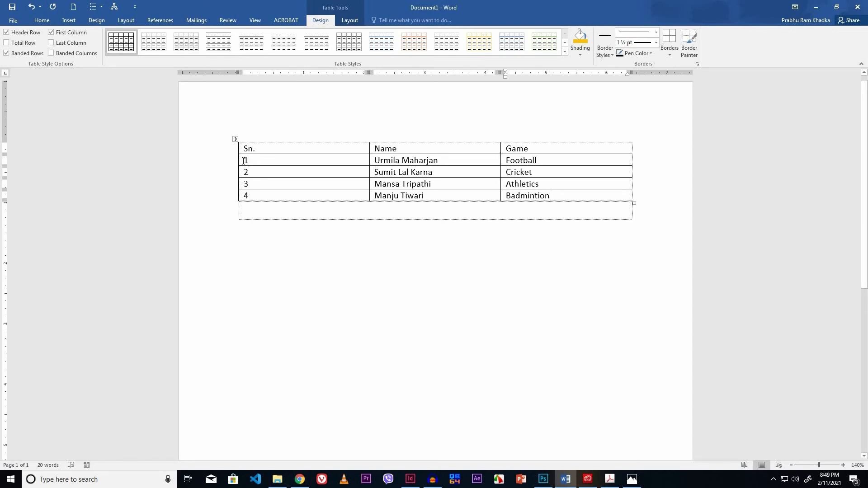
- Set the row height of the four data rows to 0.5 inches
mouse_move(244, 161)
mouse_down()
mouse_move(443, 194)
mouse_move(500, 184)
mouse_move(549, 191)
mouse_up()
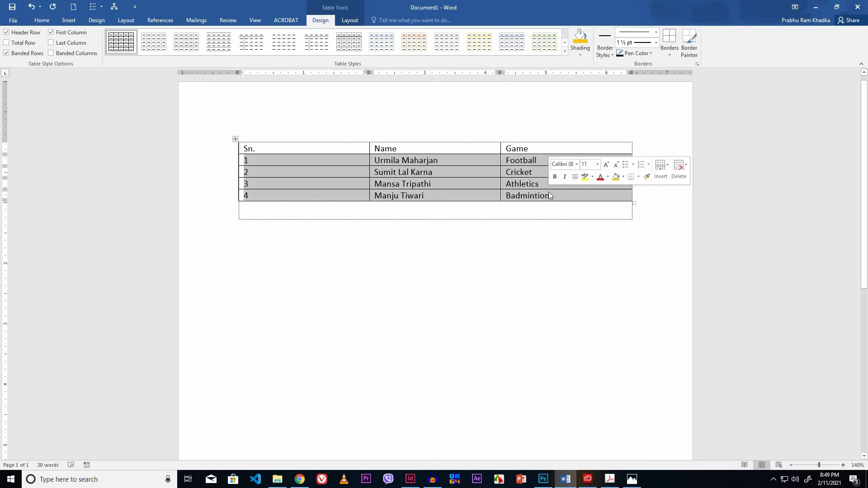
click(350, 21)
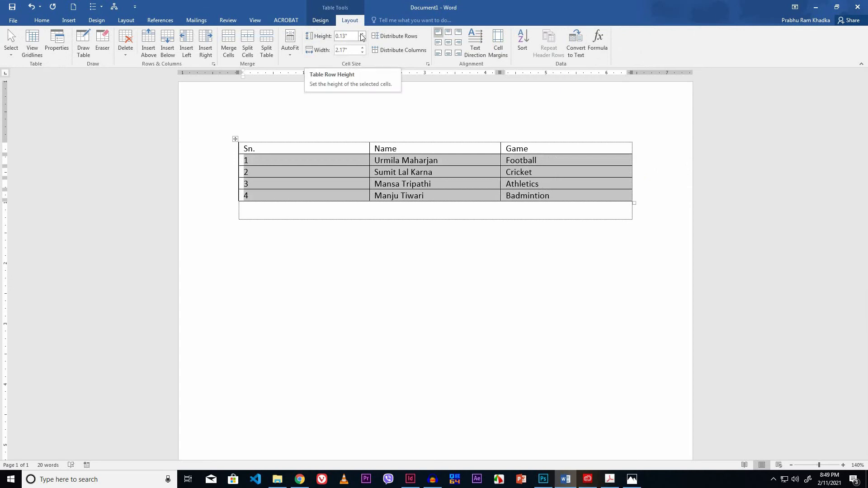
click(361, 35)
click(362, 34)
click(361, 34)
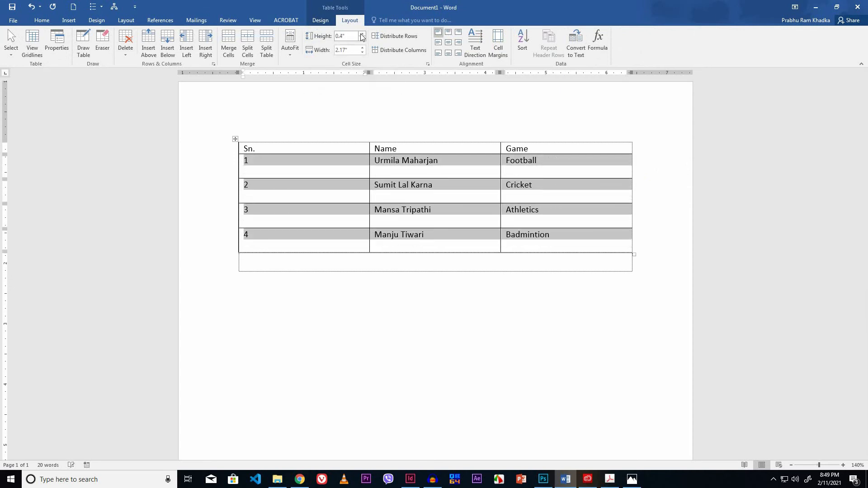
click(362, 34)
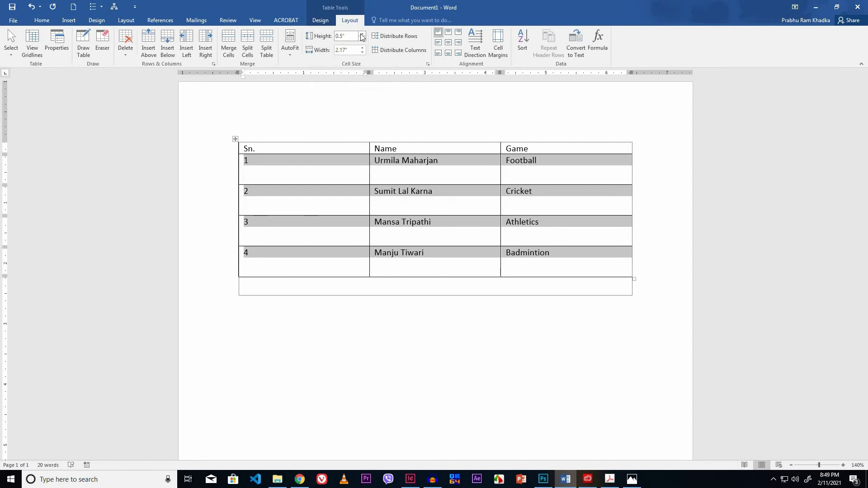
click(347, 159)
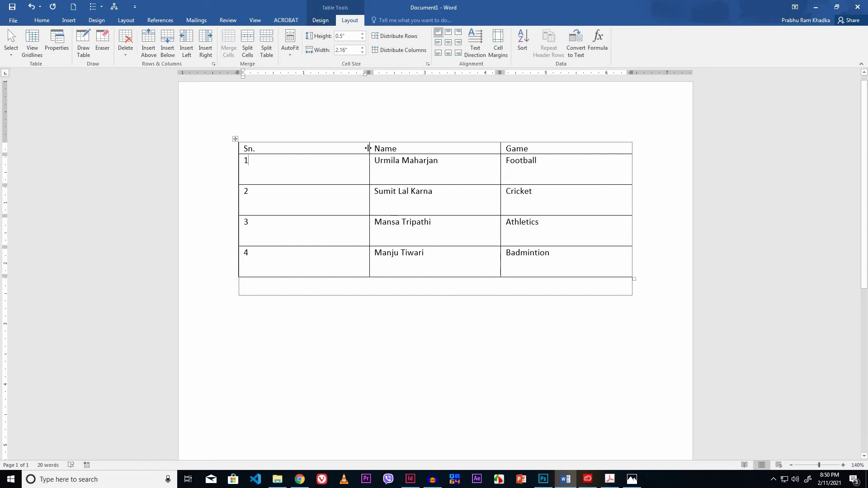
- Narrow the Sn. column to about 0.75 inches and shrink the Name column by moving their borders
drag(368, 148, 282, 163)
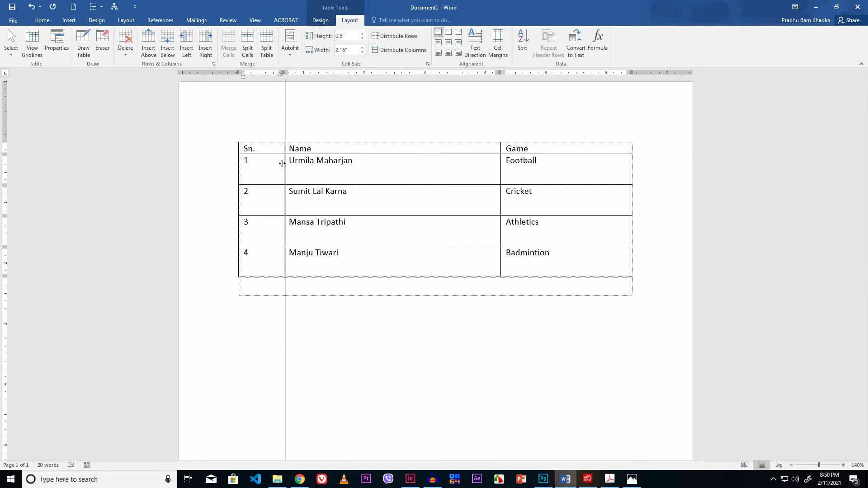
drag(282, 163, 283, 164)
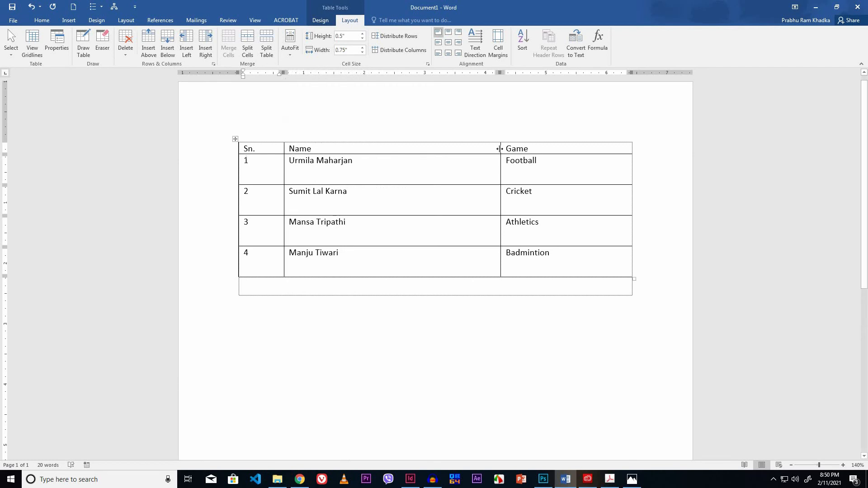
drag(500, 149, 405, 149)
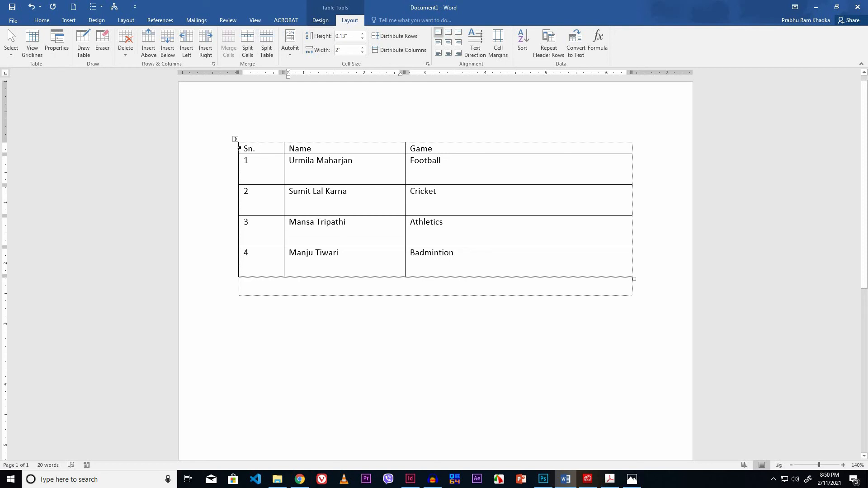
- Select the header row and set its shading fill to Orange, Accent 2 in Borders and Shading
drag(245, 147, 416, 148)
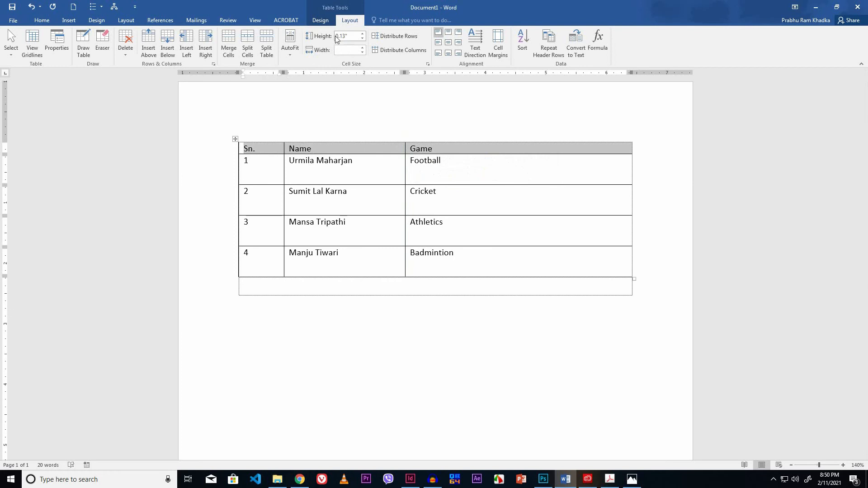
click(321, 21)
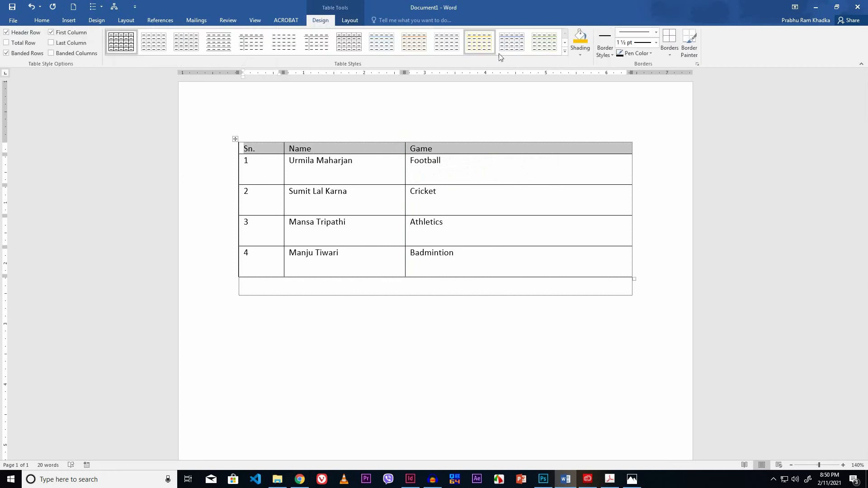
click(652, 54)
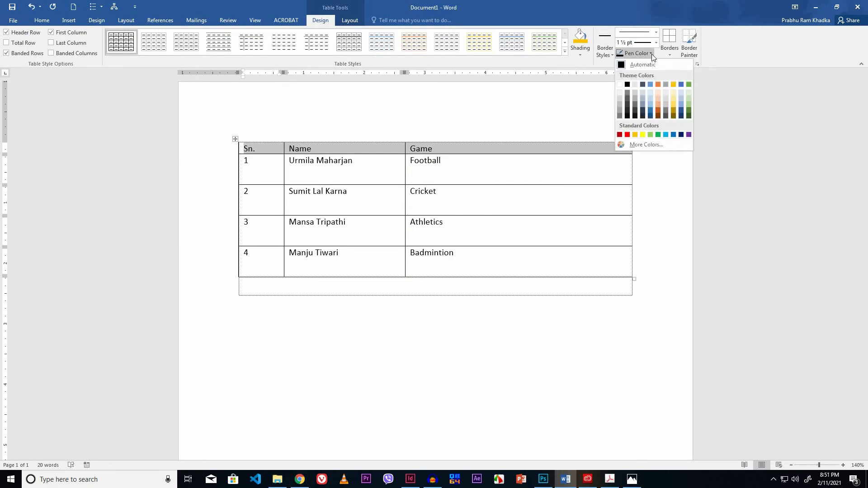
click(652, 54)
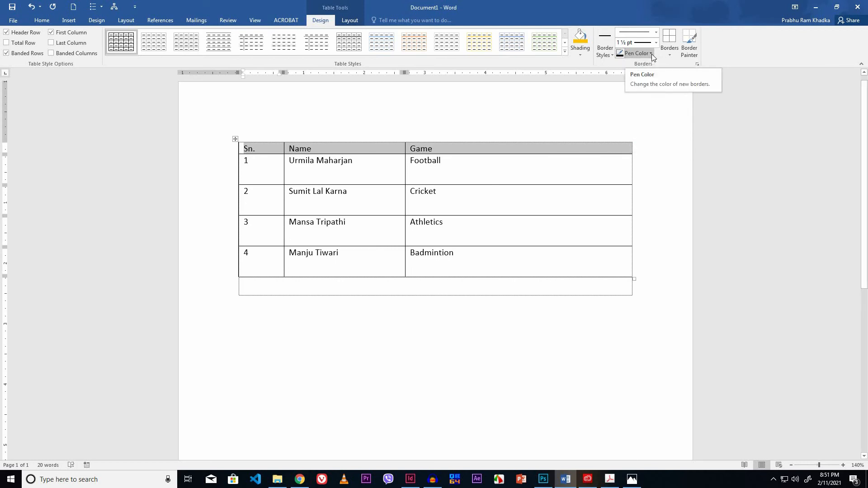
click(697, 65)
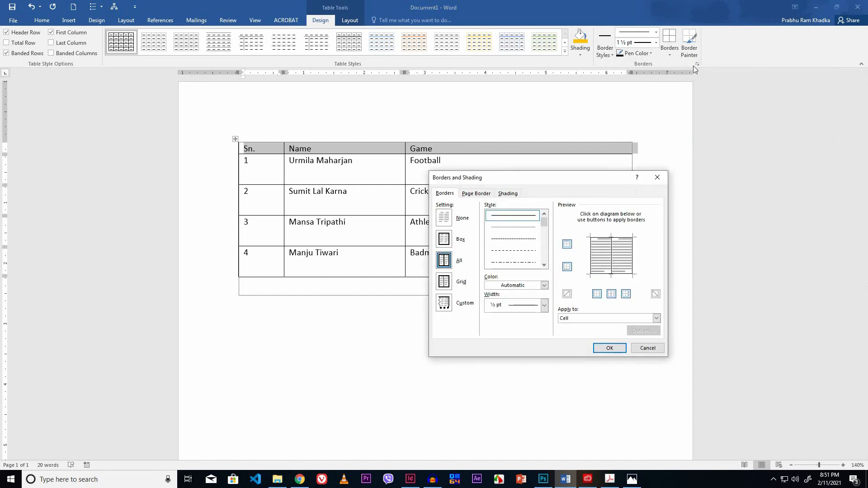
click(505, 195)
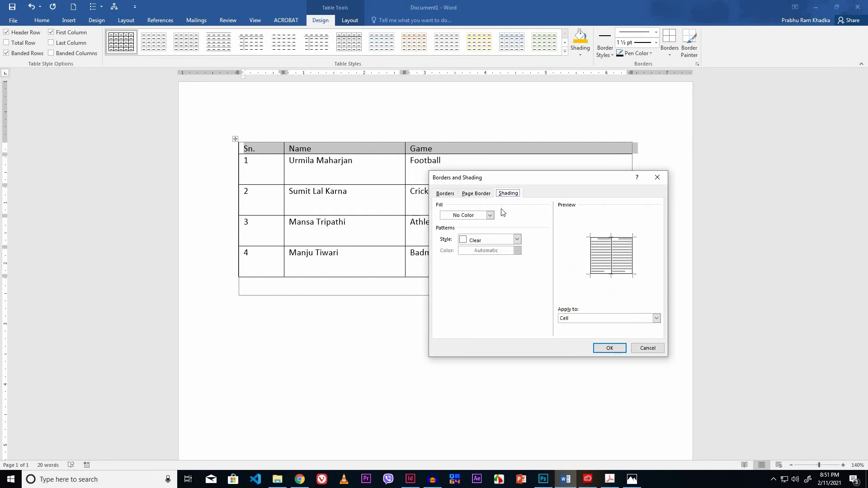
click(490, 216)
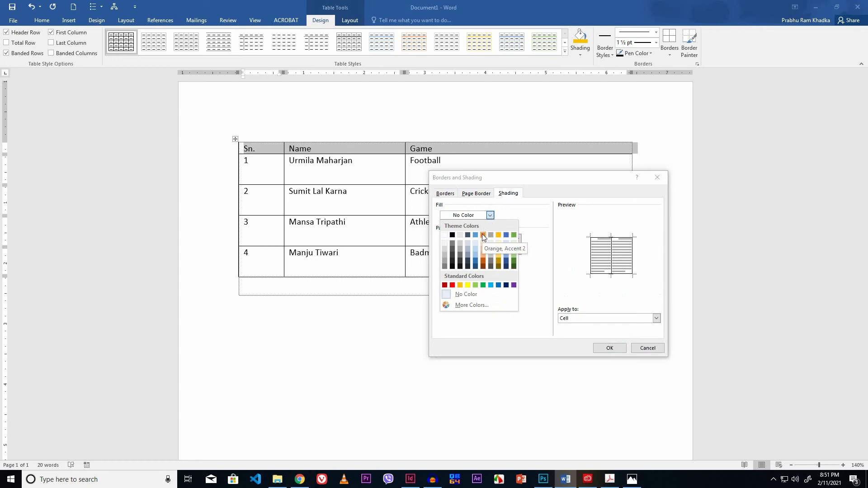
click(483, 235)
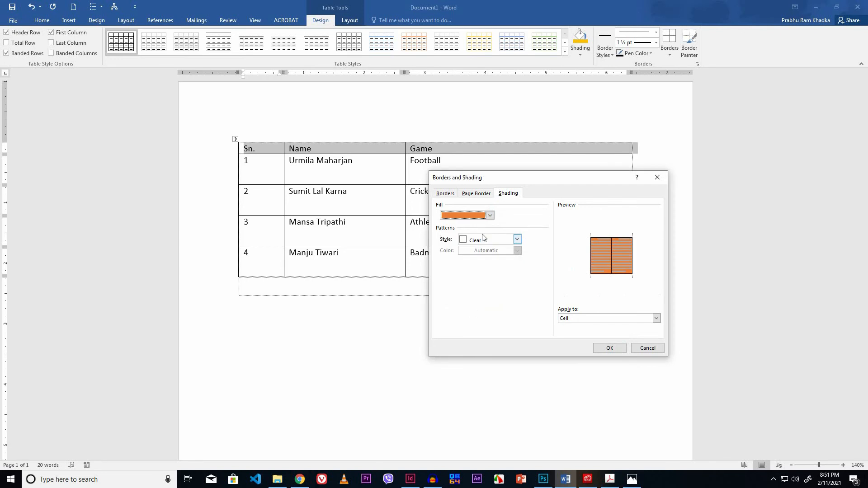
- Set the header row's border width to 1½ pt and apply the border and shading settings
click(513, 195)
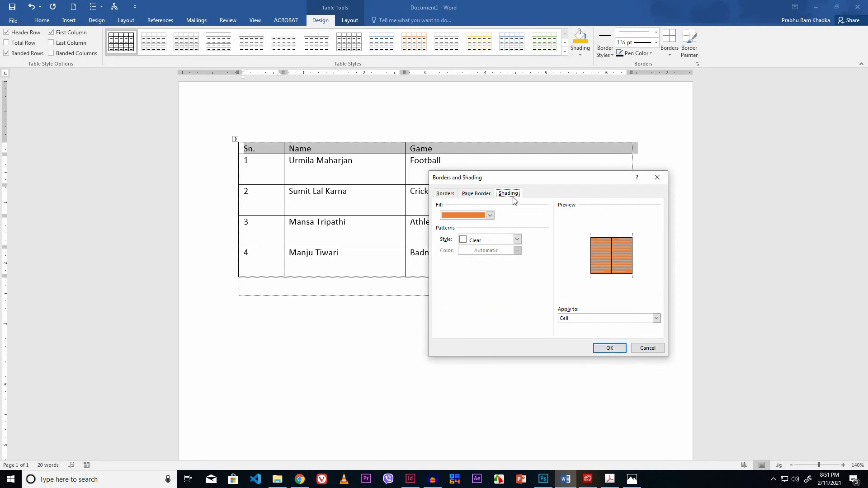
click(445, 195)
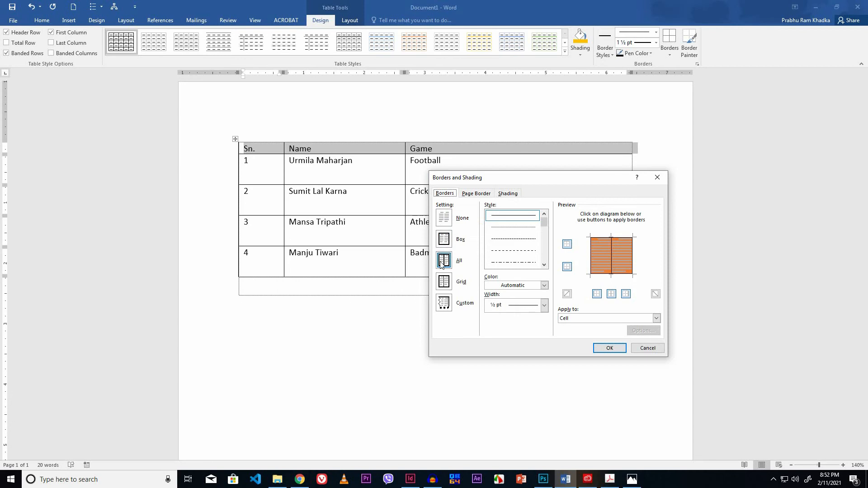
click(545, 306)
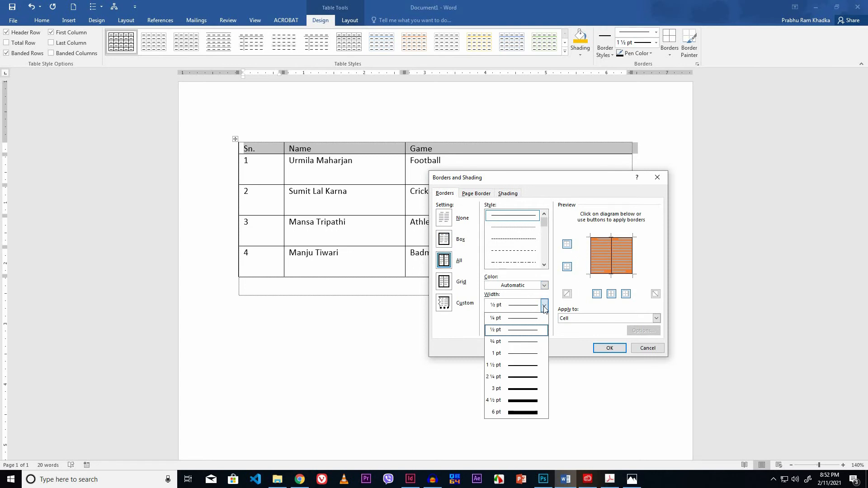
click(520, 367)
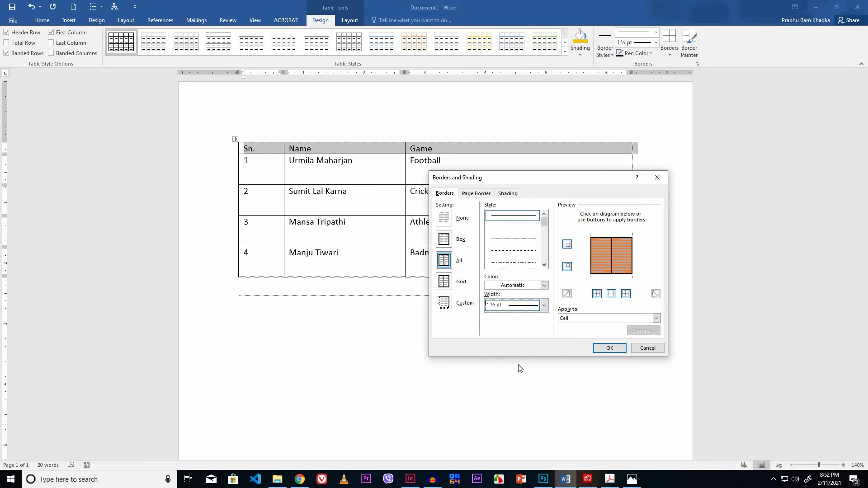
click(604, 349)
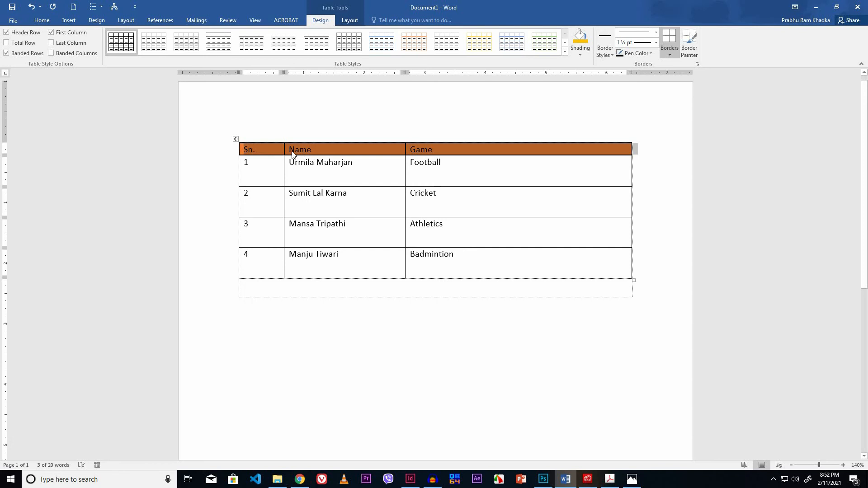
- Make the header row text bold at font size 14
click(42, 21)
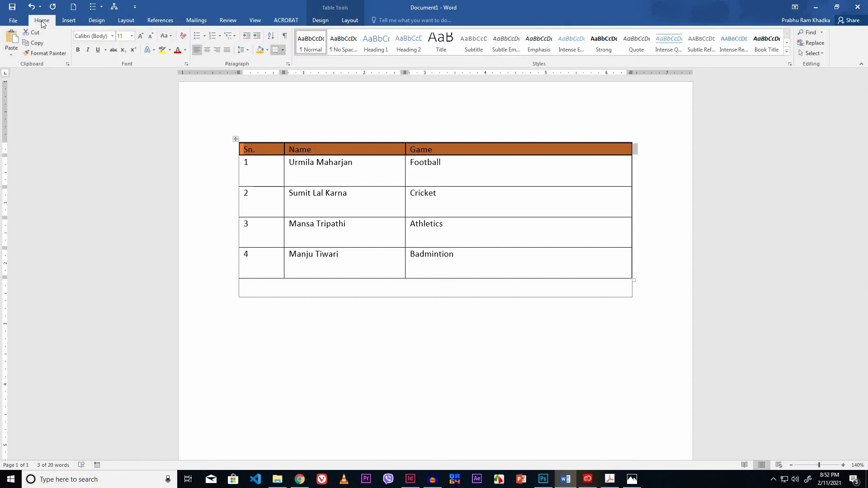
click(77, 51)
click(132, 36)
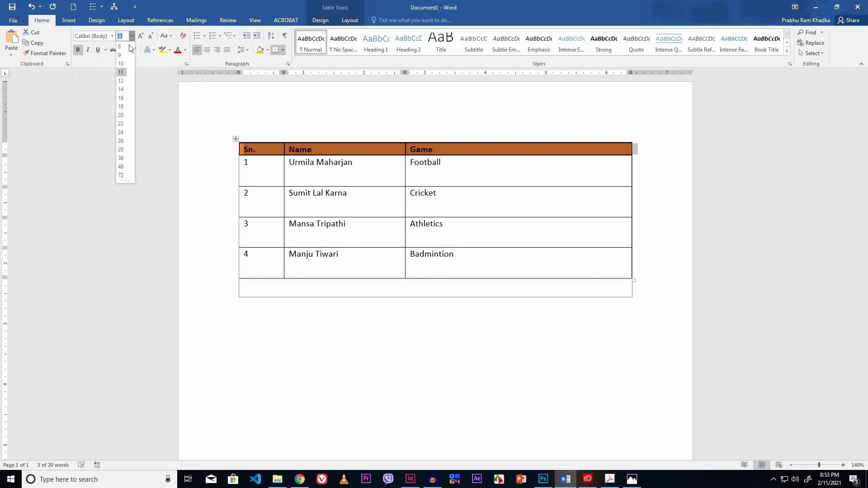
click(121, 89)
click(340, 166)
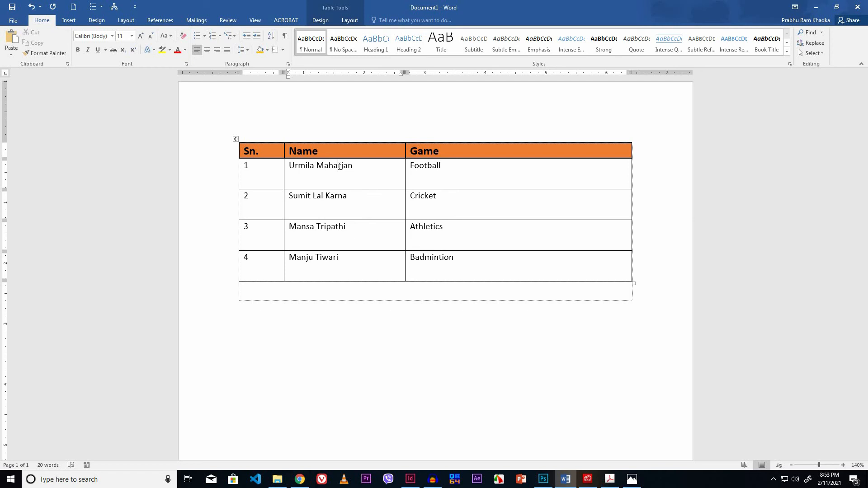
- Insert a new column to the right of the Game column
click(511, 153)
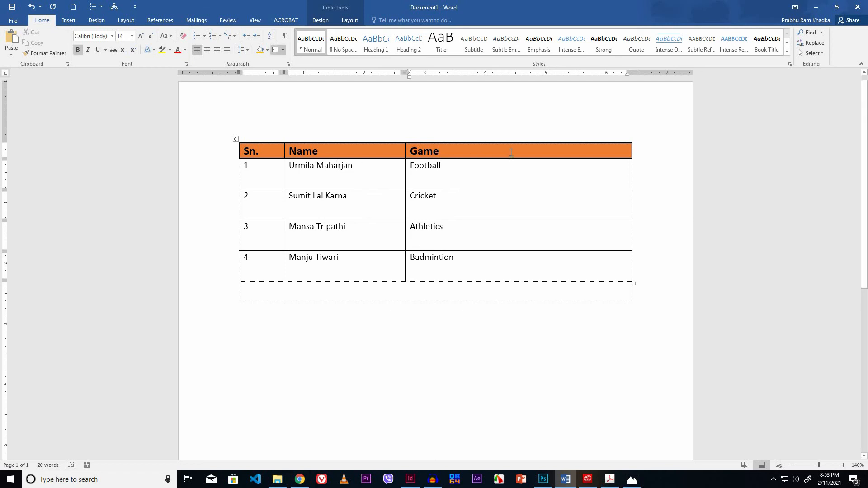
right_click(511, 153)
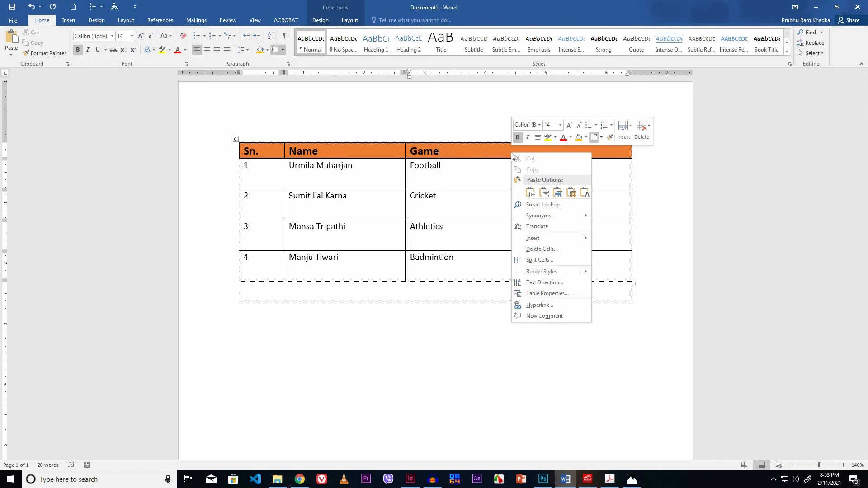
mouse_move(524, 242)
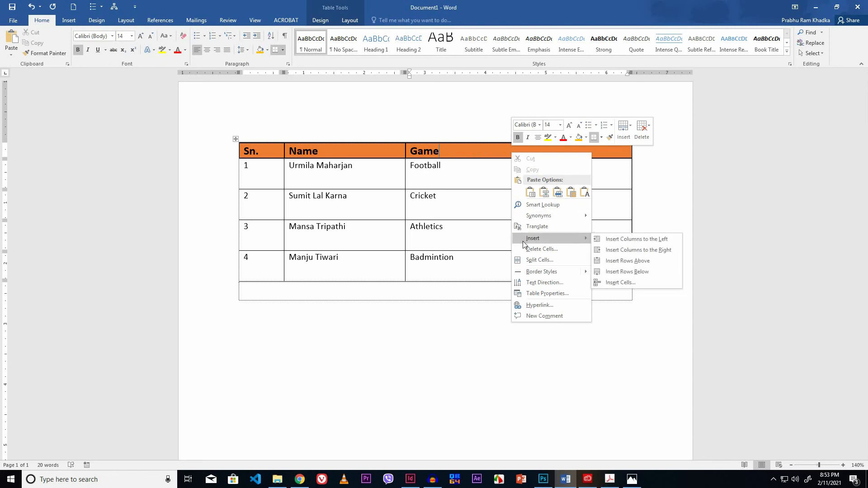
click(608, 250)
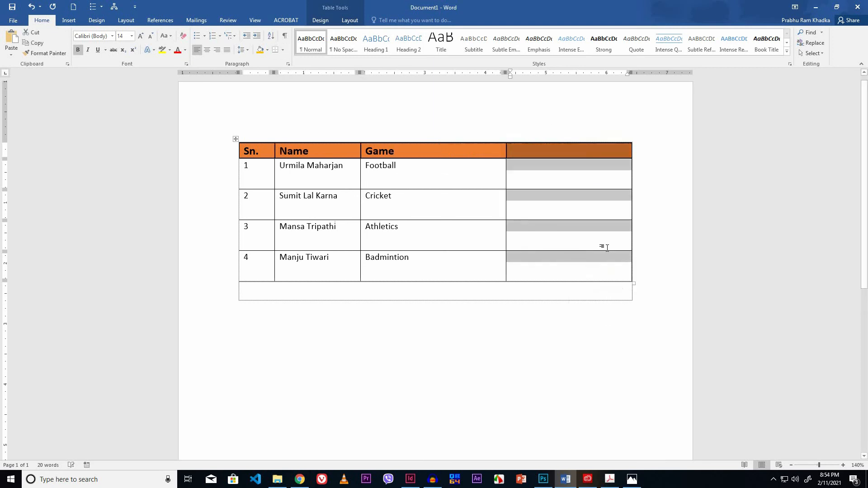
- Enter the header Picture in the new column's header cell
click(536, 154)
text(P)
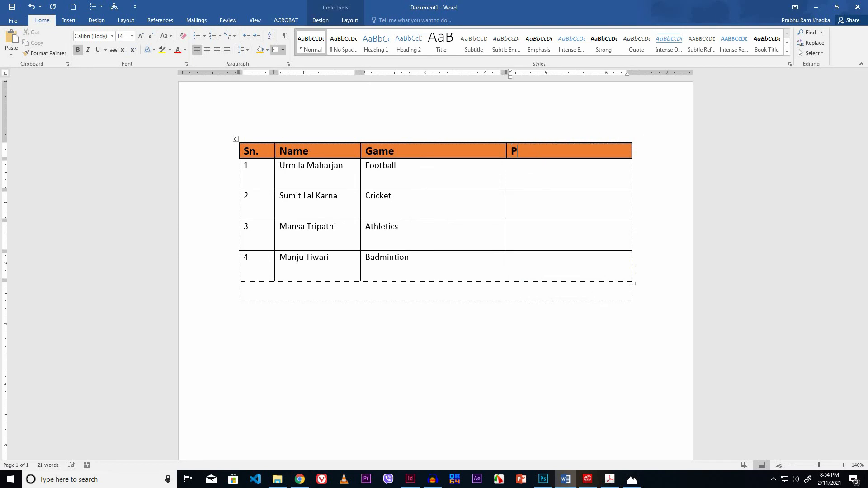
text(icture)
- Insert the picture football.png from the Images Files folder into the first row's Picture cell
click(541, 173)
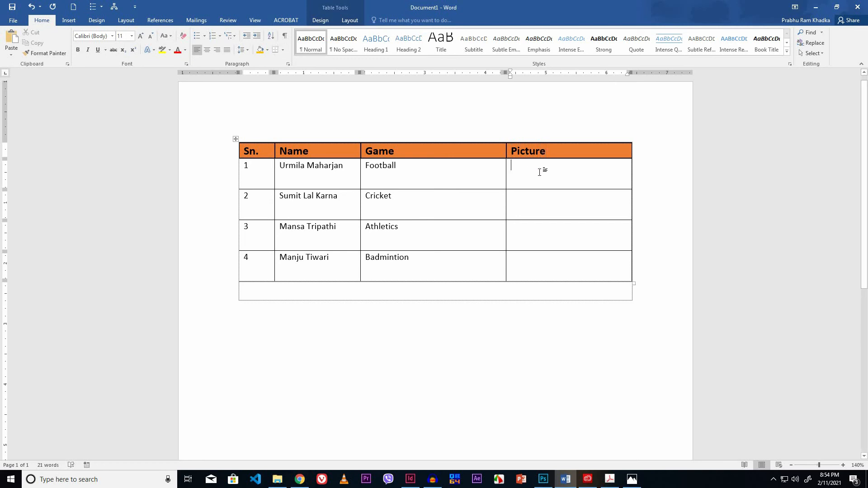
click(68, 20)
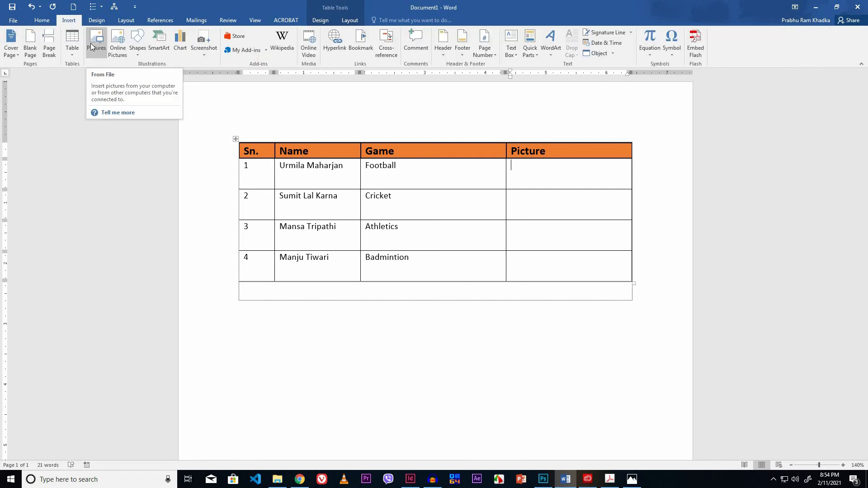
click(92, 47)
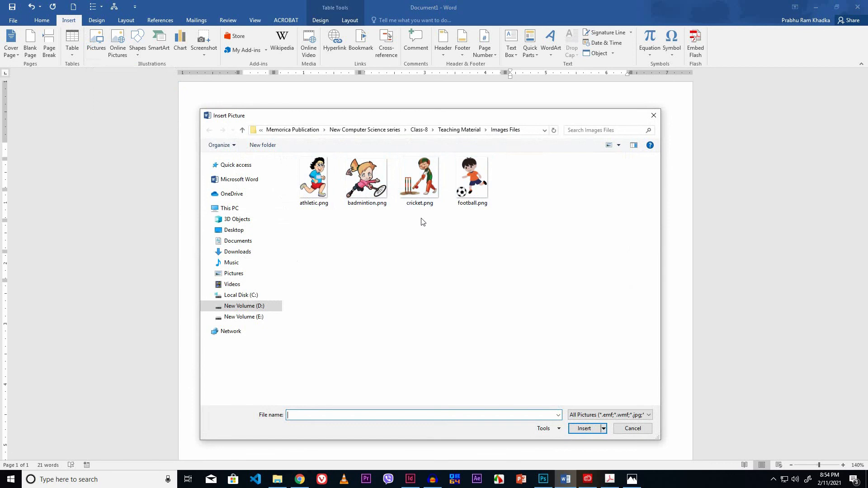
click(475, 195)
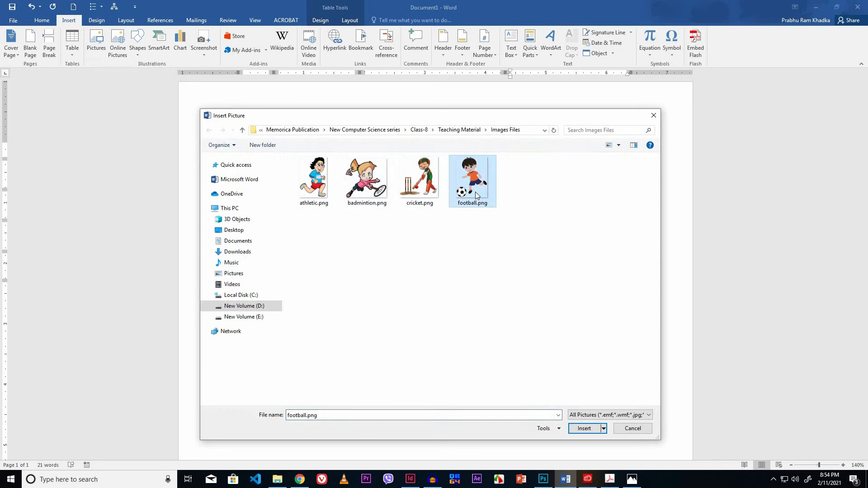
click(578, 429)
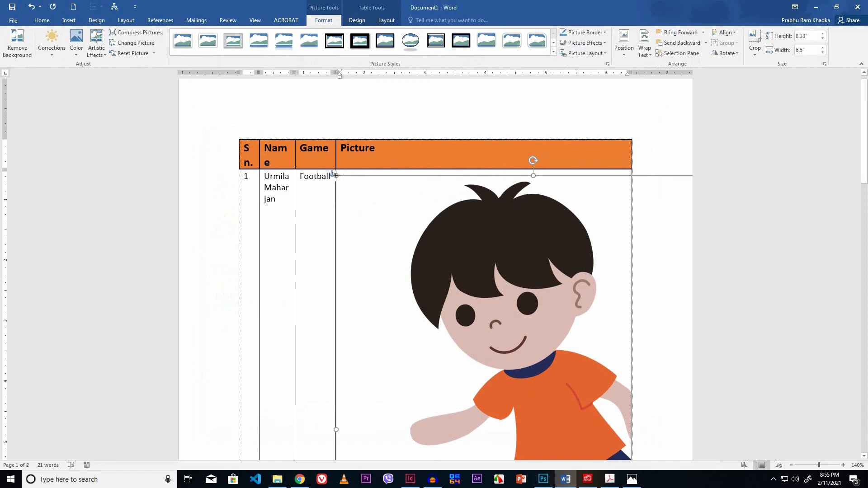
- Resize the football picture to about 0.45 by 0.35 inches
drag(344, 181, 540, 425)
scroll(547, 302, down, 6)
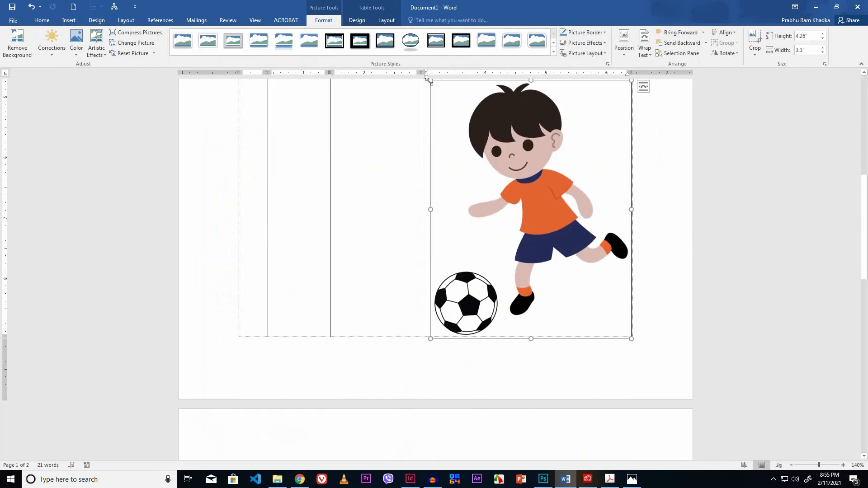
drag(430, 80, 613, 319)
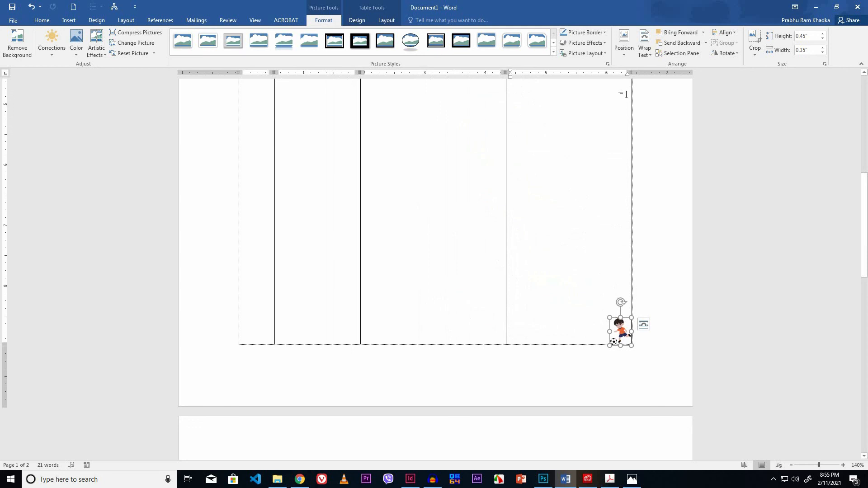
- Position the football picture in the middle center with square text wrapping
click(623, 53)
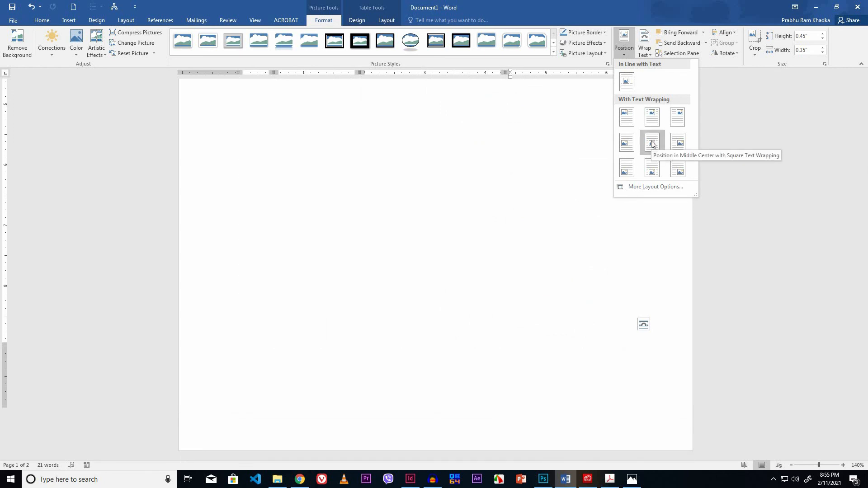
click(652, 144)
scroll(593, 188, down, 5)
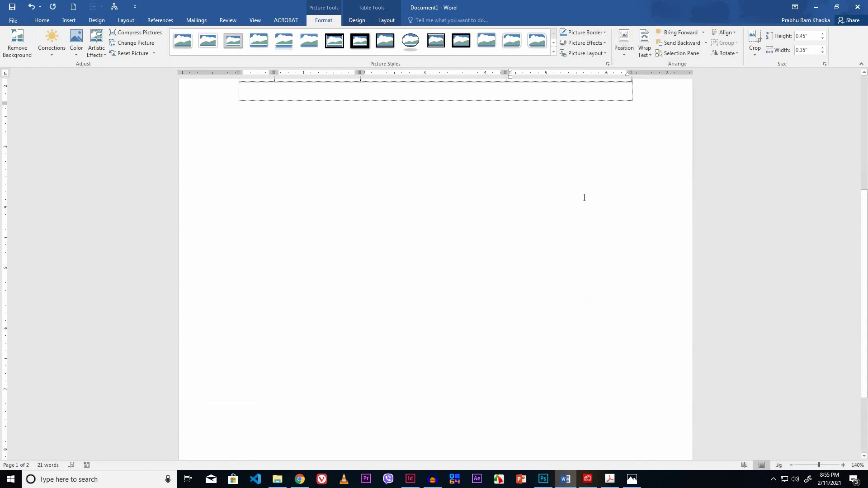
scroll(584, 197, up, 5)
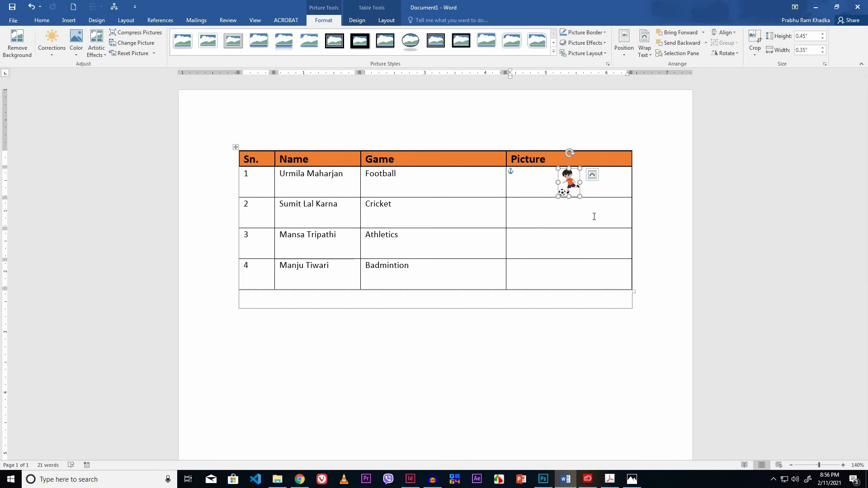
- Insert the picture cricket.png into the second row's Picture cell
click(593, 217)
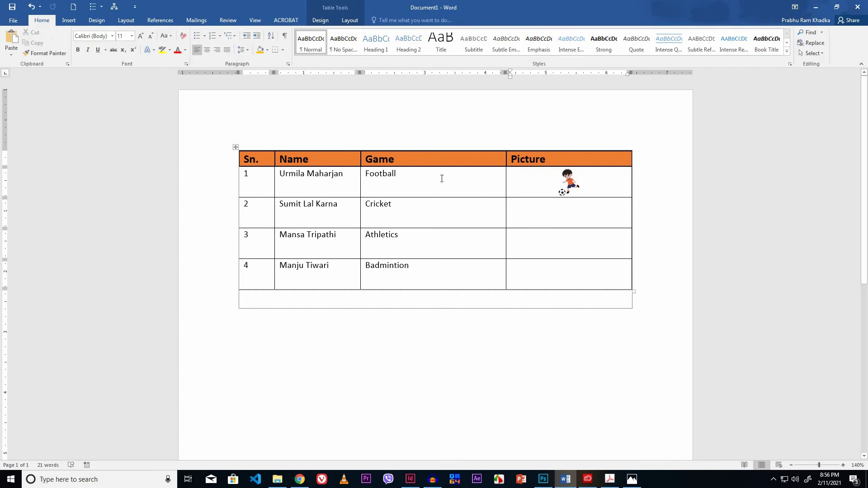
click(70, 22)
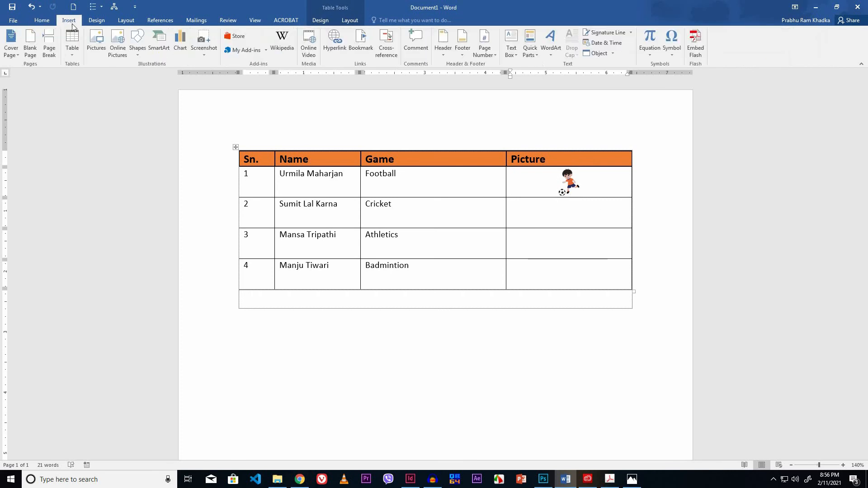
click(94, 45)
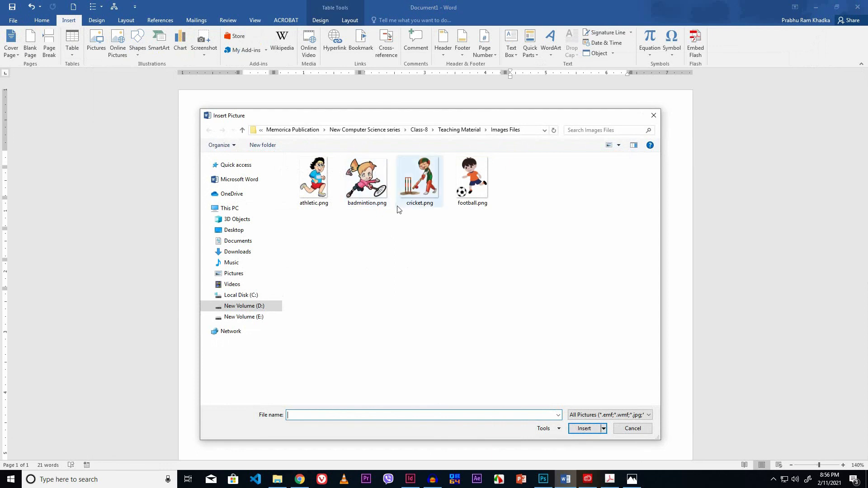
click(432, 204)
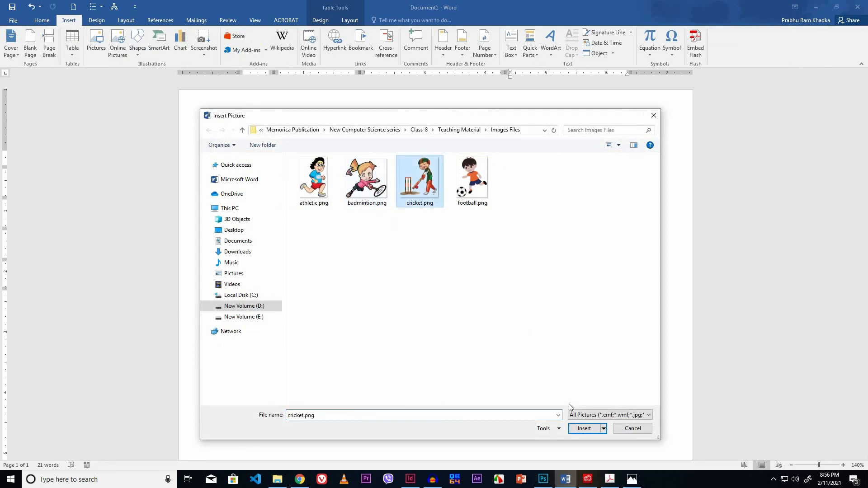
click(585, 428)
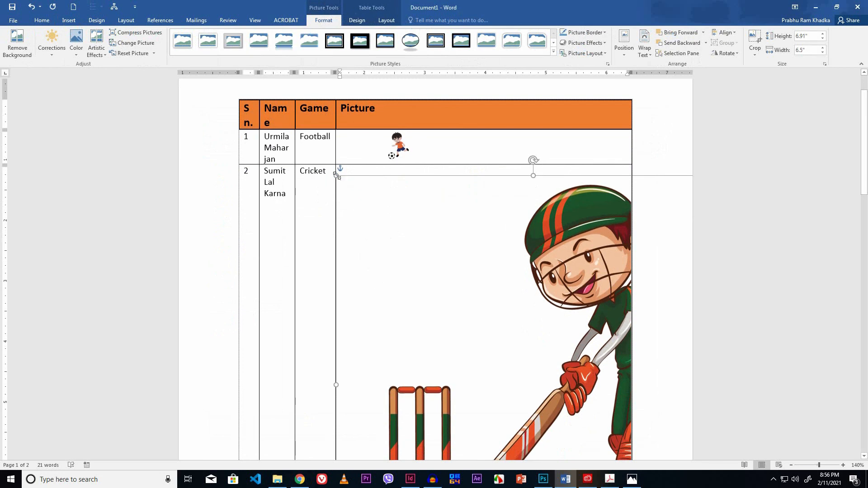
- Resize the cricket picture to about 0.36 by 0.34 inches
drag(337, 175, 536, 428)
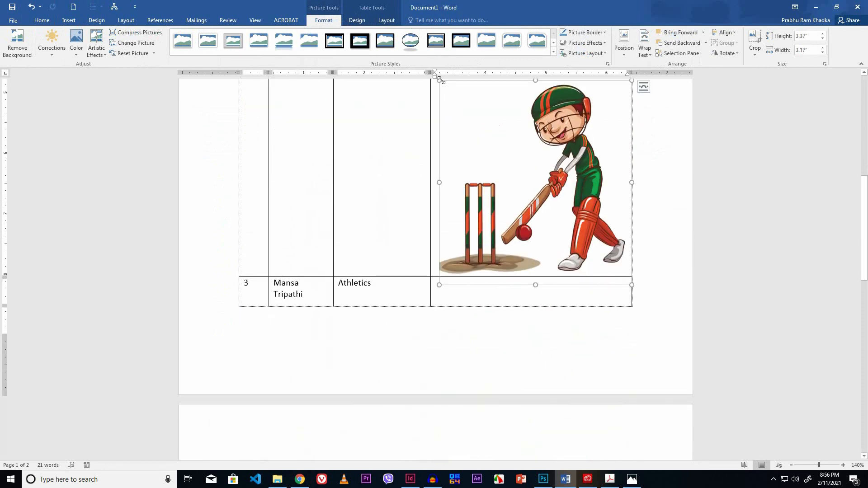
drag(458, 107, 611, 270)
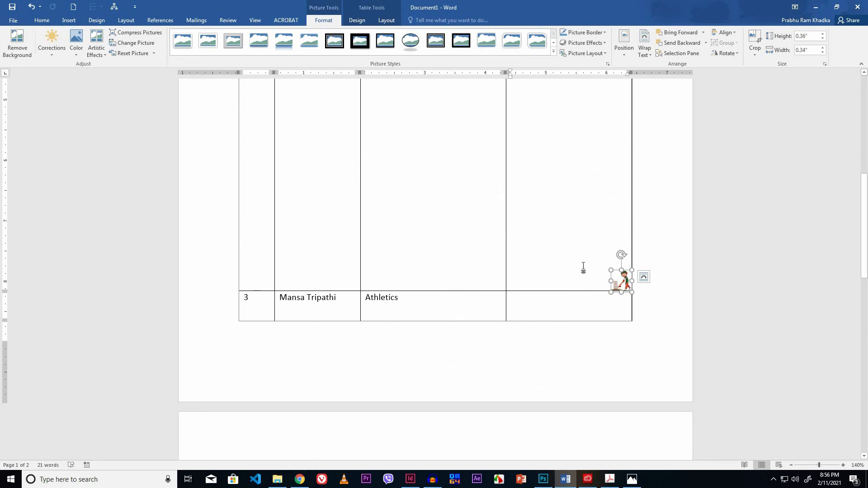
- Position the cricket picture in the middle center with square text wrapping
click(622, 56)
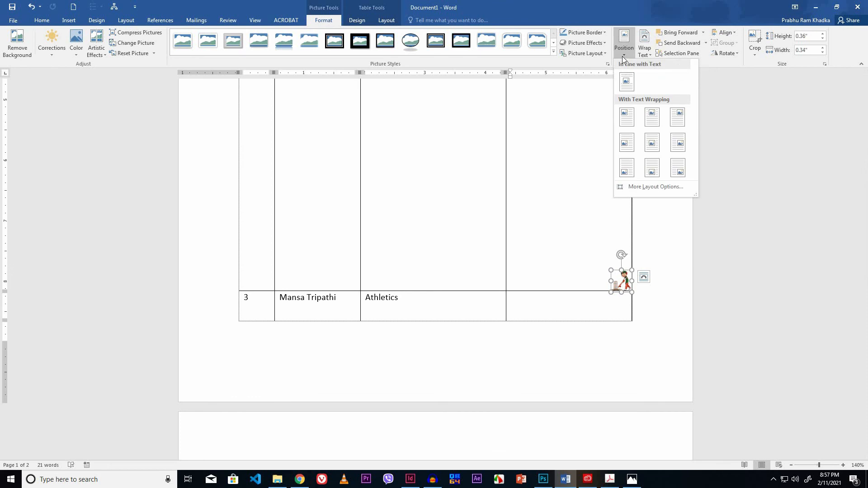
click(651, 143)
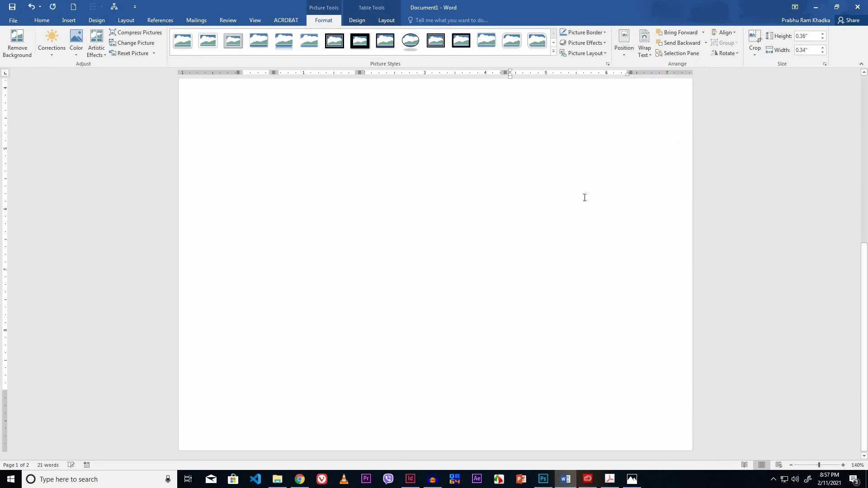
scroll(554, 225, up, 7)
scroll(554, 225, up, 1)
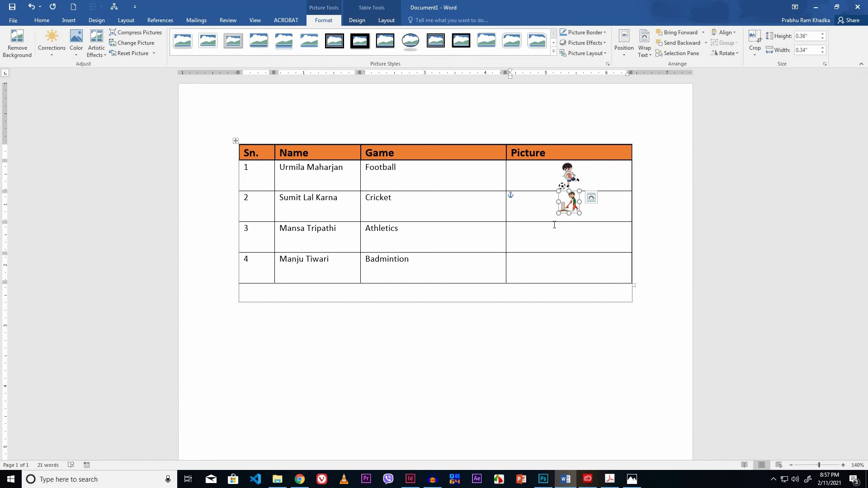
- Nudge the cricket picture slightly downward within its cell
key(Down)
key(Down)
key(Down)
key(Down)
key(Down)
key(Down)
key(Down)
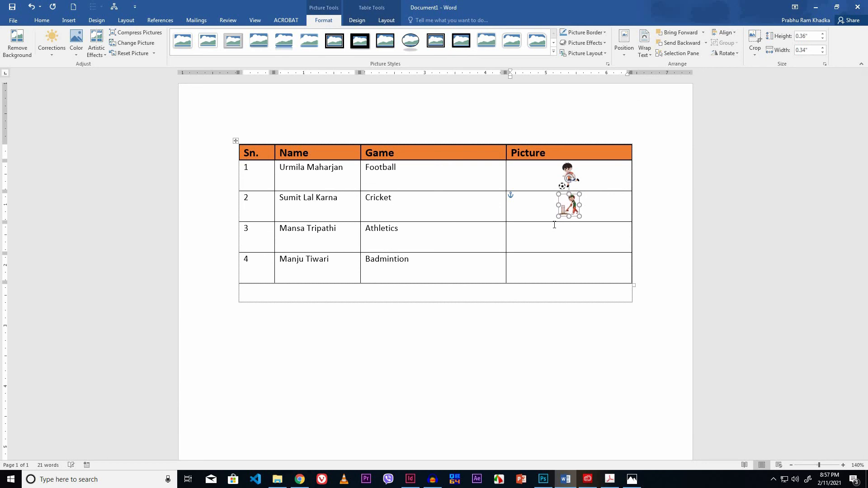
key(Down)
key(Down)
key(Down)
key(Down)
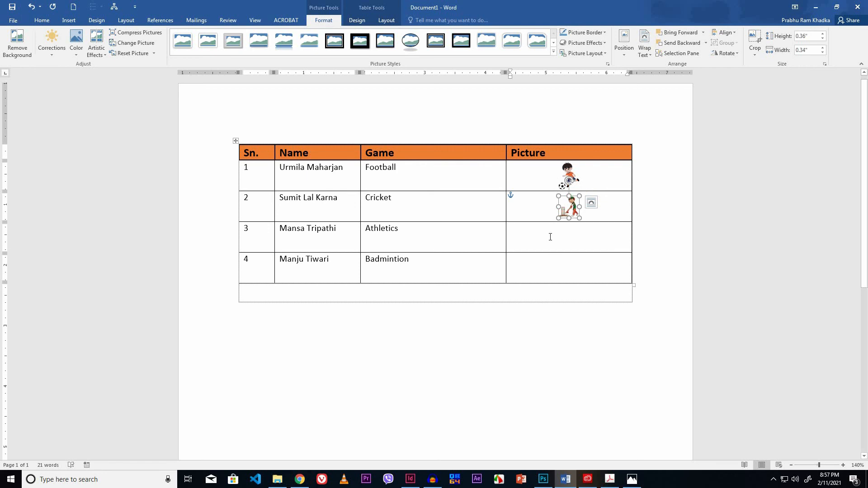
- Insert the picture athletic.png into the third row's Picture cell
click(551, 237)
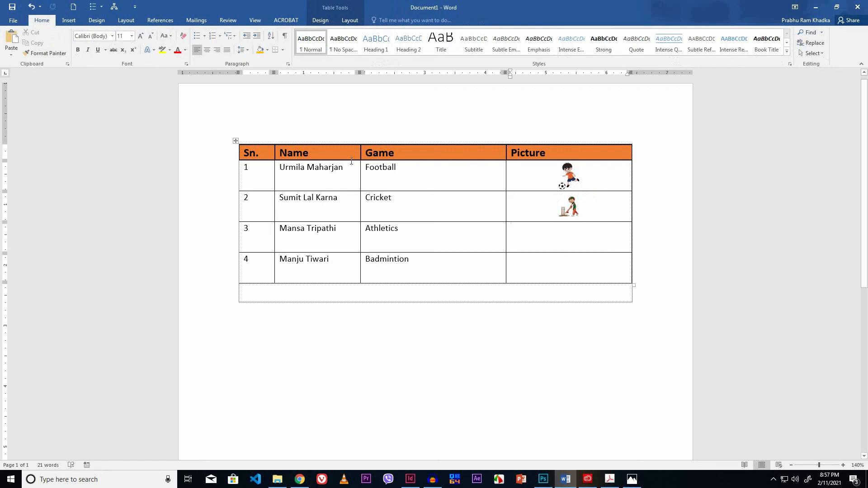
click(75, 23)
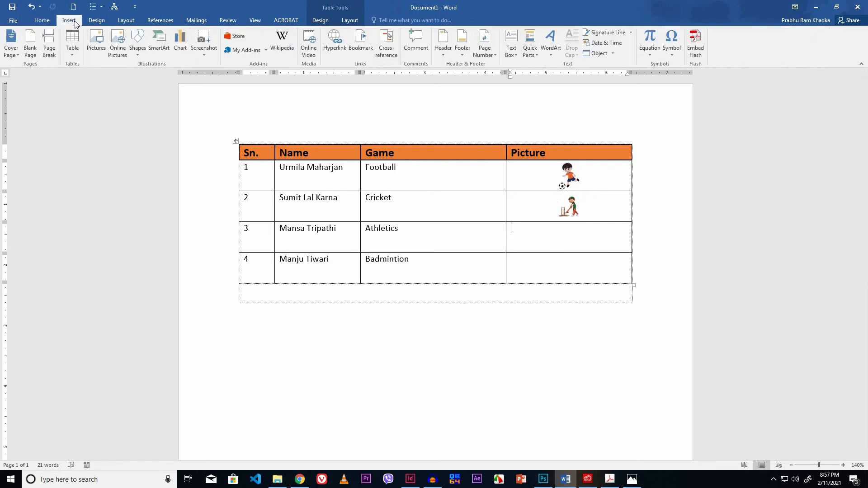
click(96, 37)
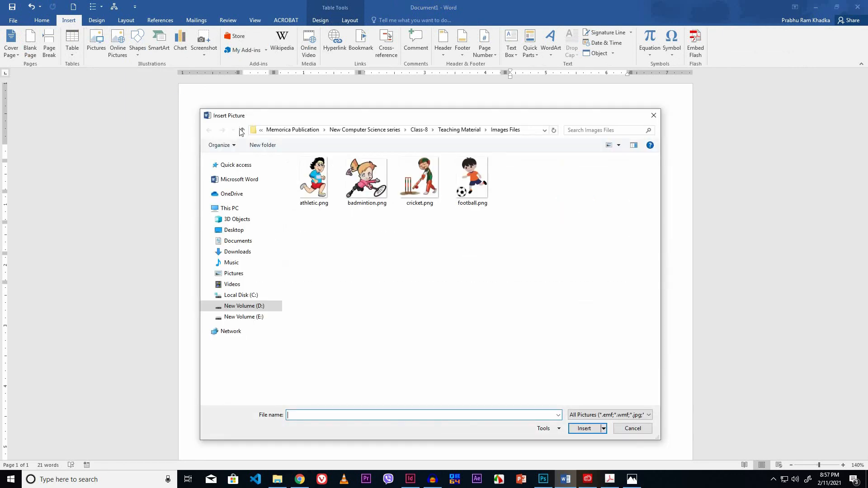
click(303, 179)
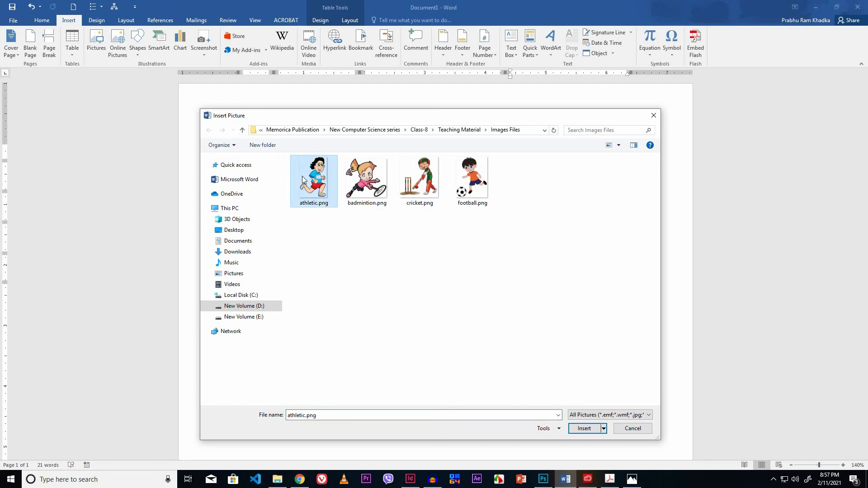
click(582, 429)
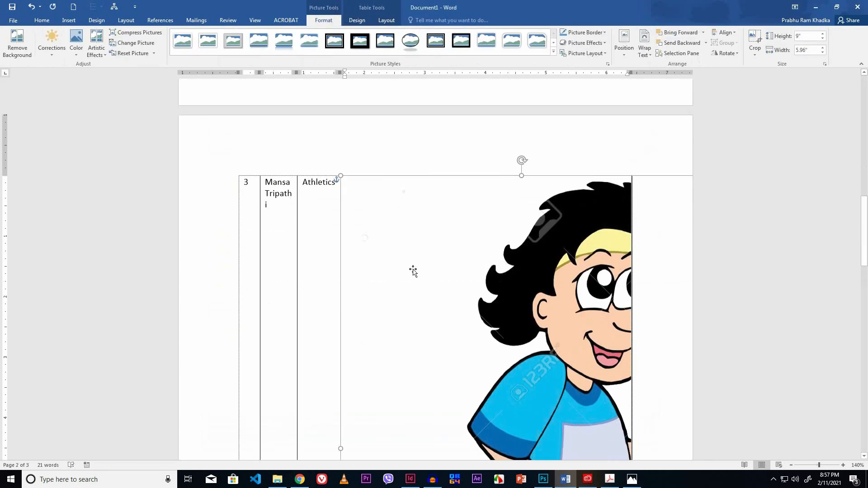
- Resize the athletics picture to about 0.5 by 0.33 inches
scroll(413, 271, down, 2)
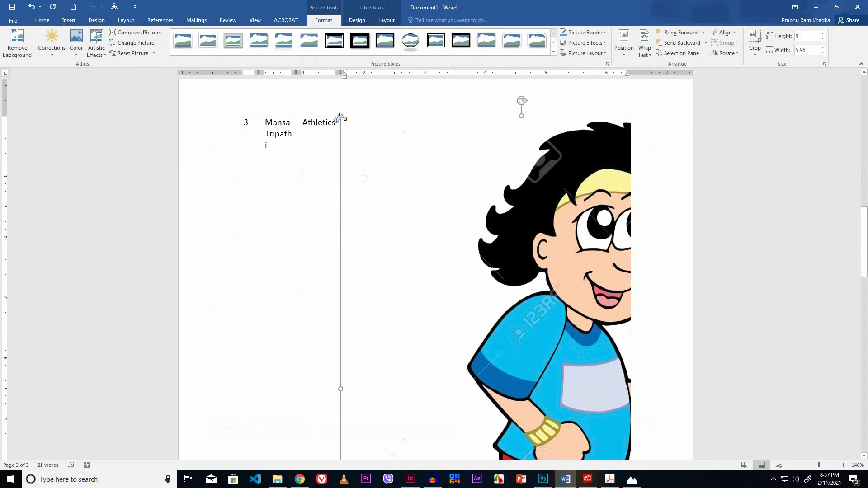
drag(342, 117, 533, 438)
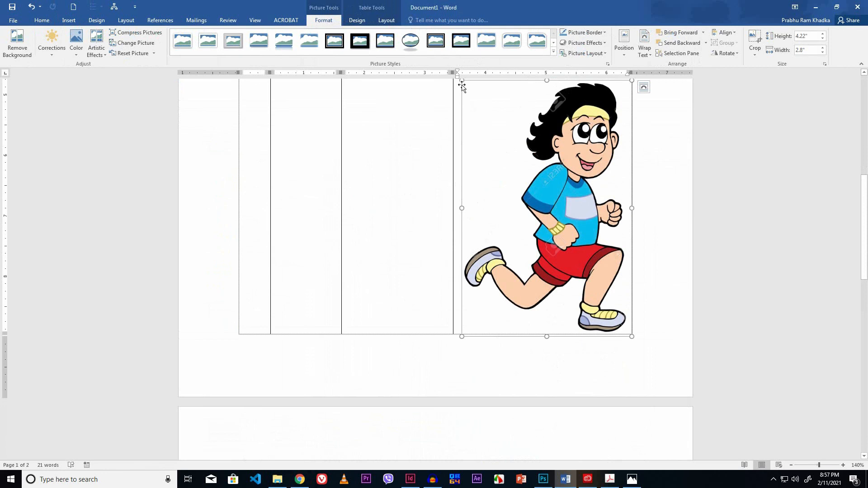
drag(460, 80, 611, 326)
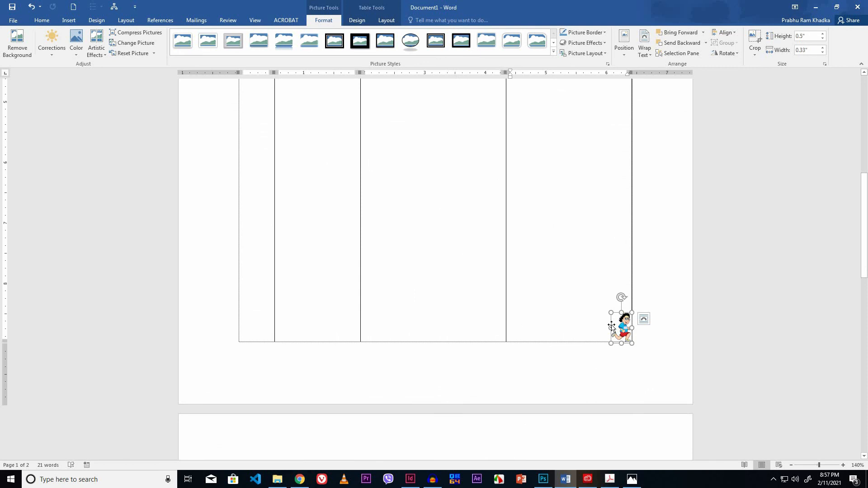
- Position the athletics picture in the middle center with square text wrapping
click(622, 55)
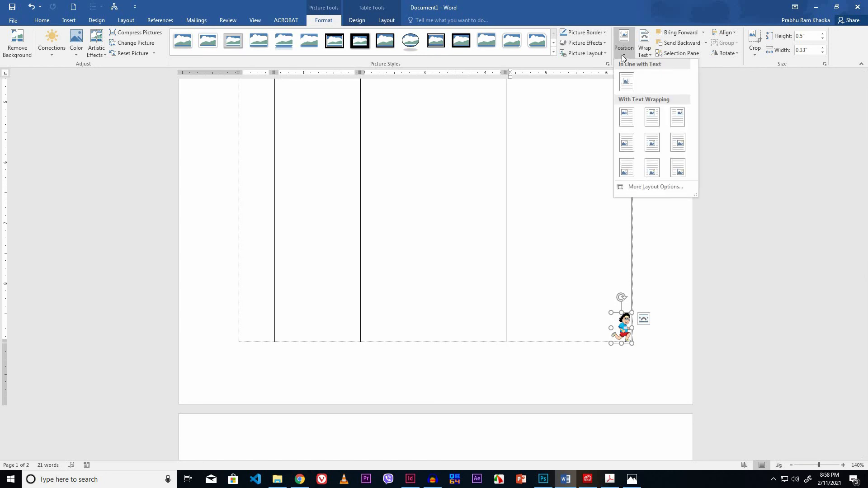
click(651, 145)
scroll(592, 200, up, 10)
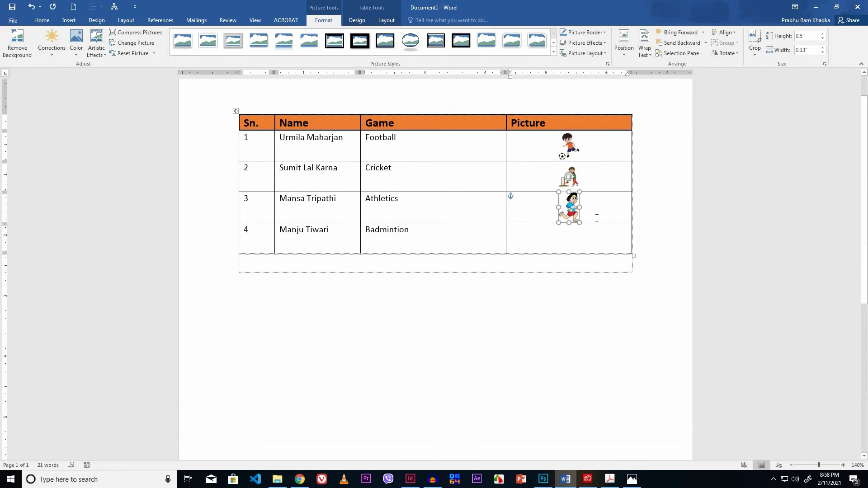
click(586, 206)
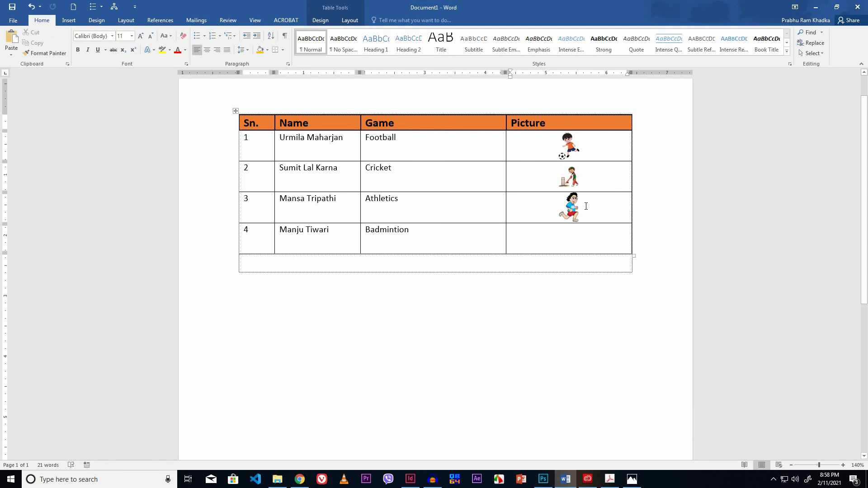
- Insert the picture badmintion.png into the fourth row's Picture cell
click(553, 236)
click(70, 20)
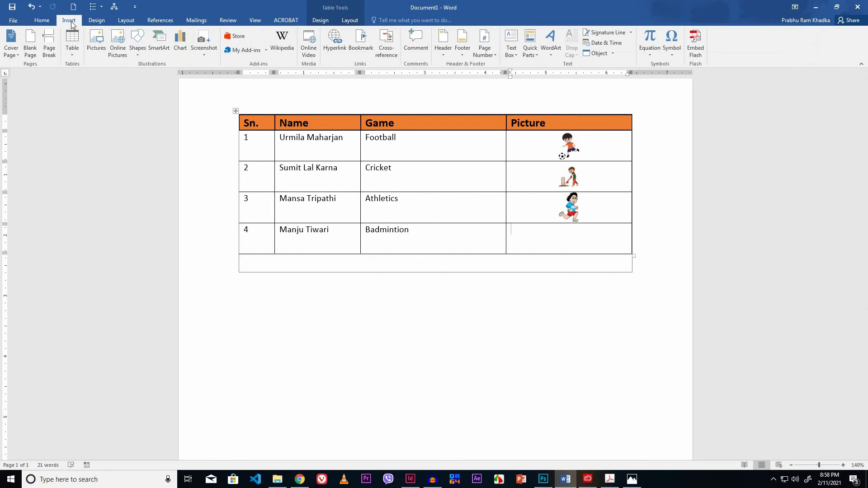
click(94, 35)
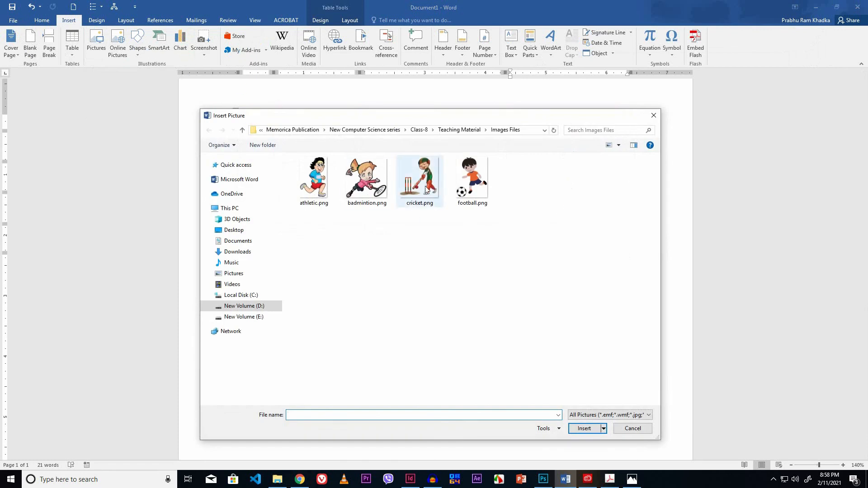
click(373, 182)
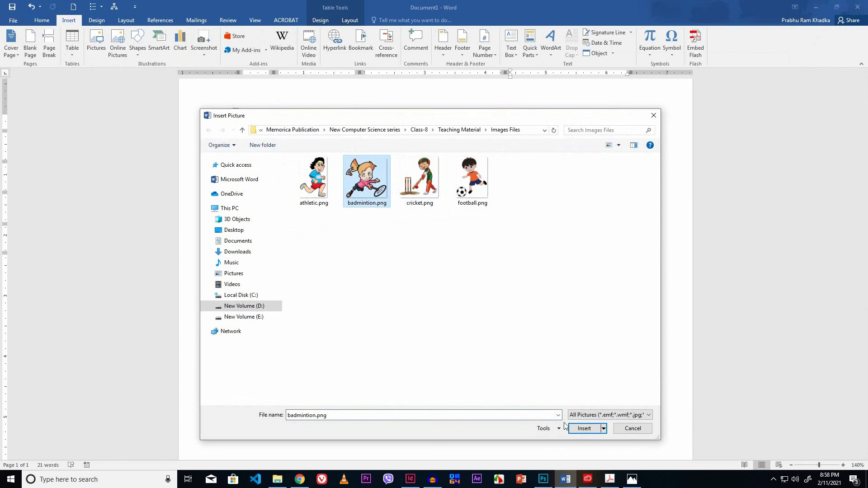
click(583, 430)
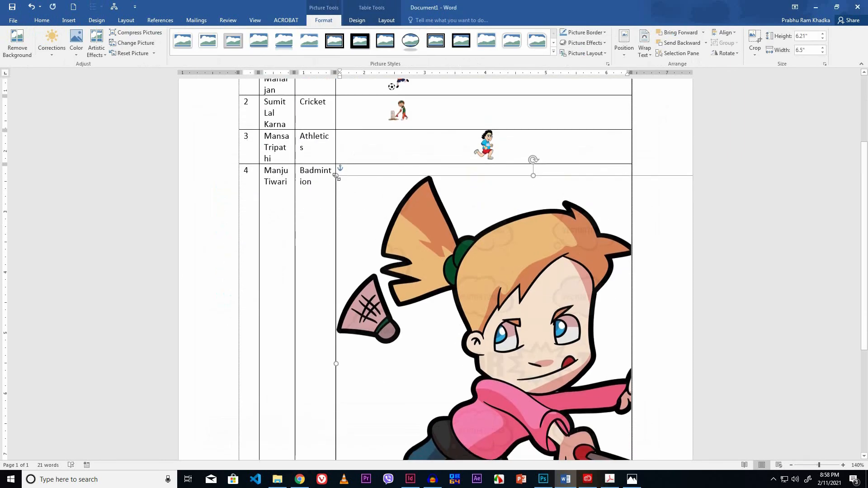
- Resize the badminton picture to about 0.44 by 0.46 inches
drag(336, 176, 543, 460)
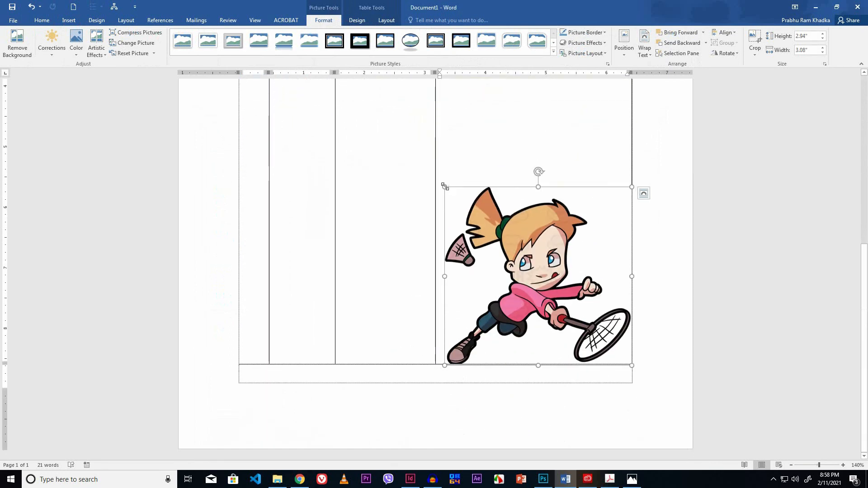
drag(445, 186, 503, 265)
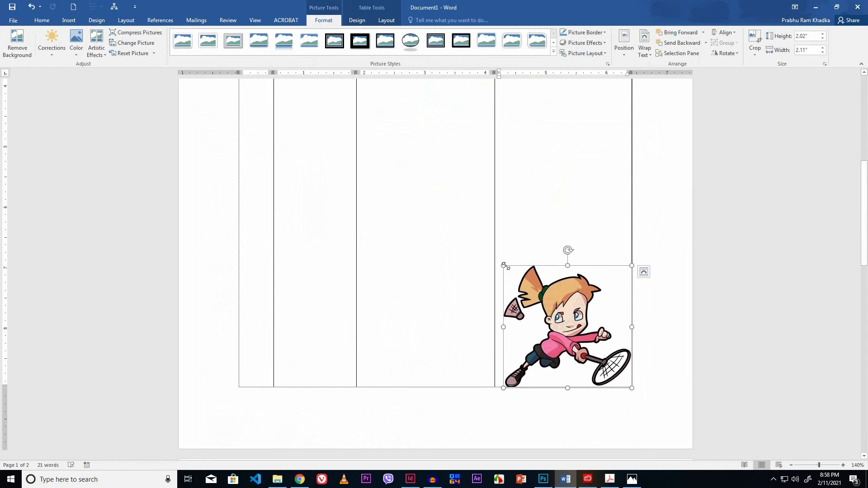
drag(504, 266, 603, 371)
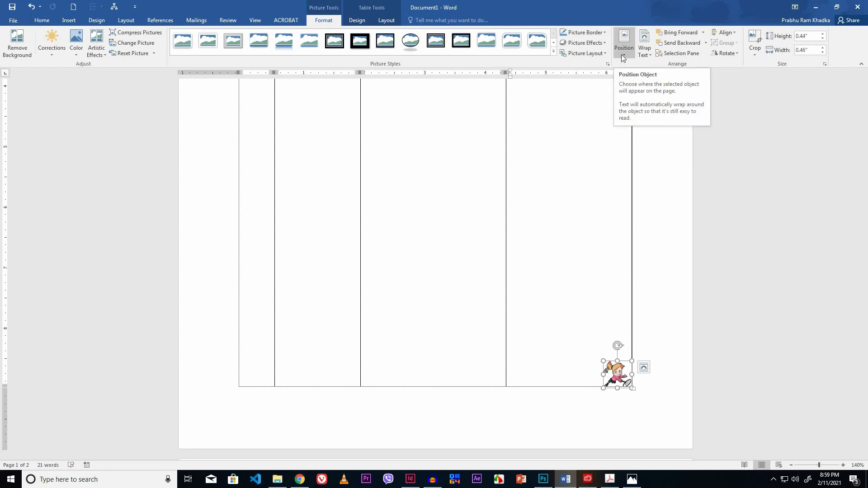
- Position the badminton picture in the middle center with square wrapping and nudge it slightly downward
click(621, 54)
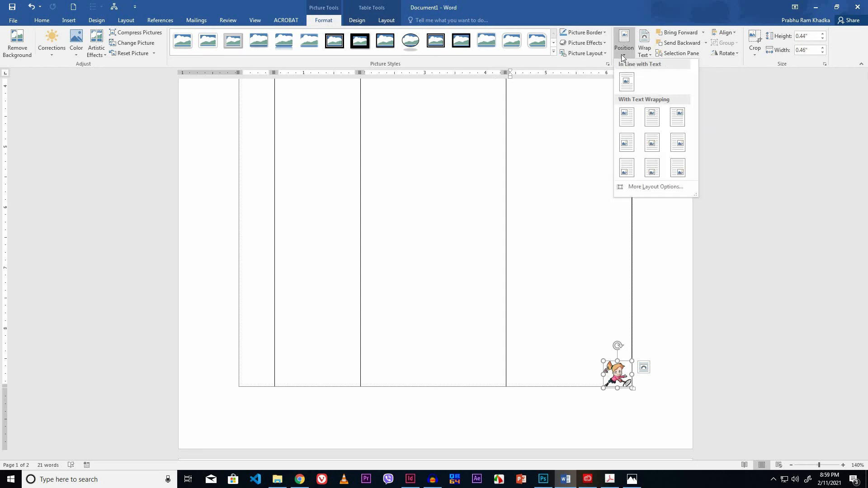
click(652, 142)
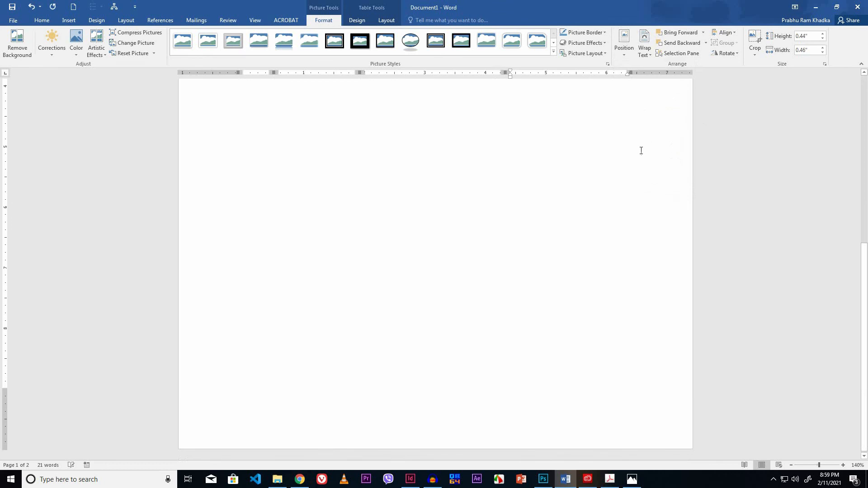
scroll(551, 207, up, 6)
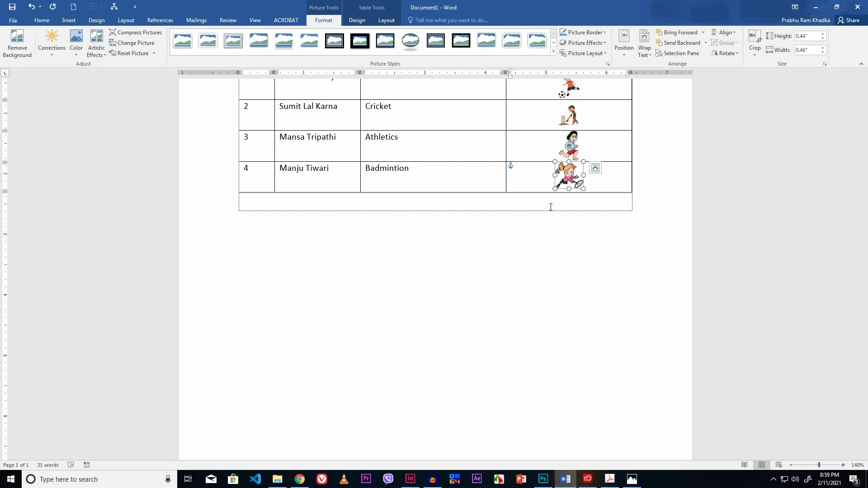
key(Down)
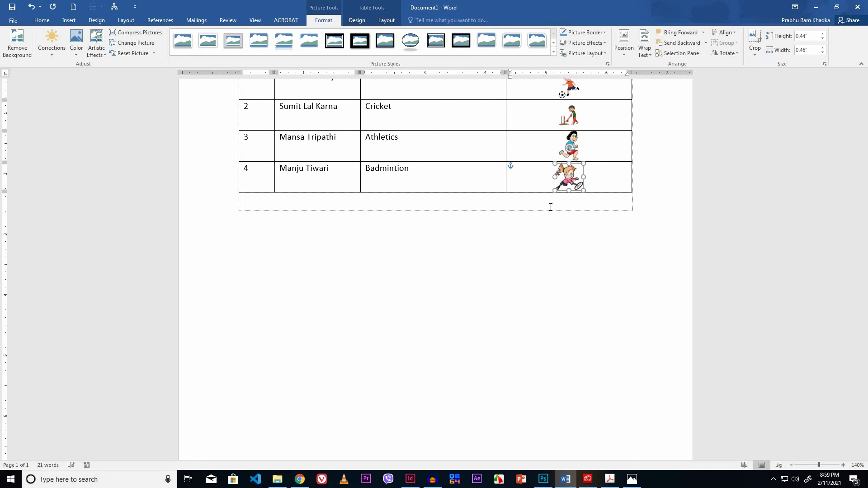
scroll(551, 207, up, 3)
click(385, 204)
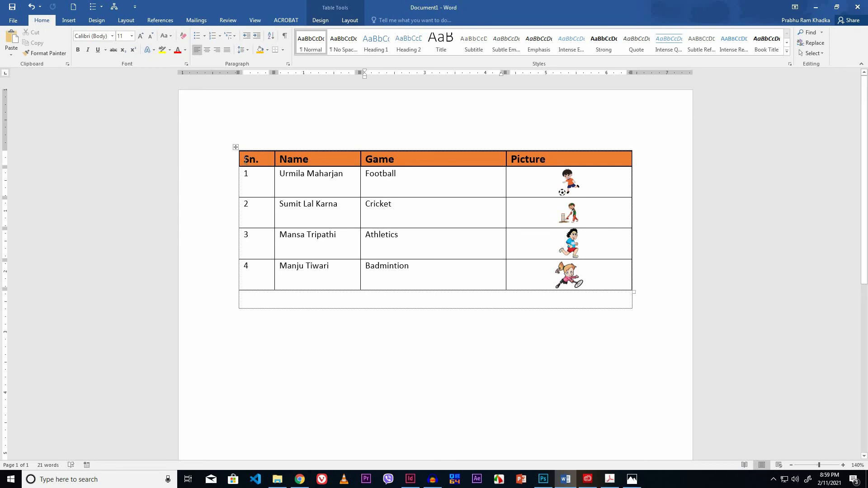
- Select the table's rows and align their contents to the center, horizontally and vertically
drag(245, 159, 527, 288)
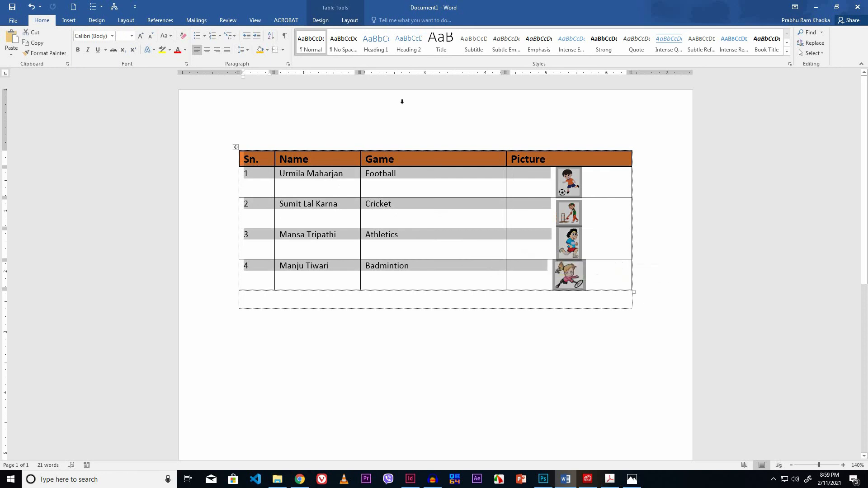
click(346, 21)
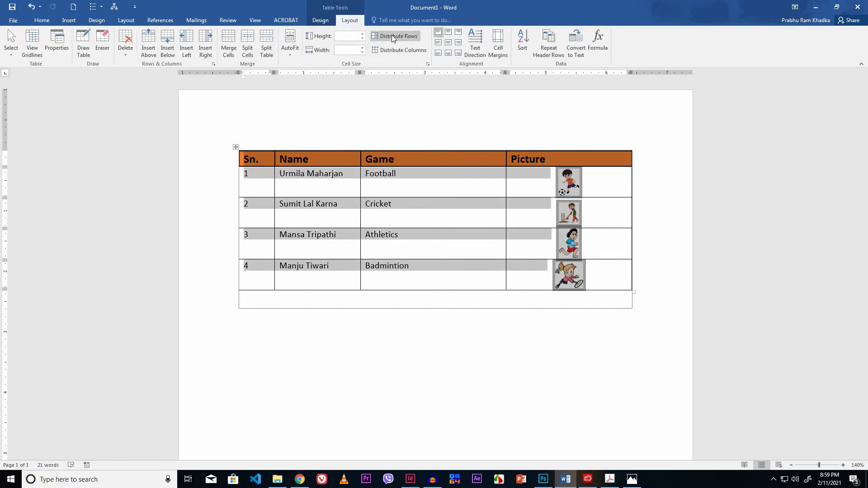
click(449, 43)
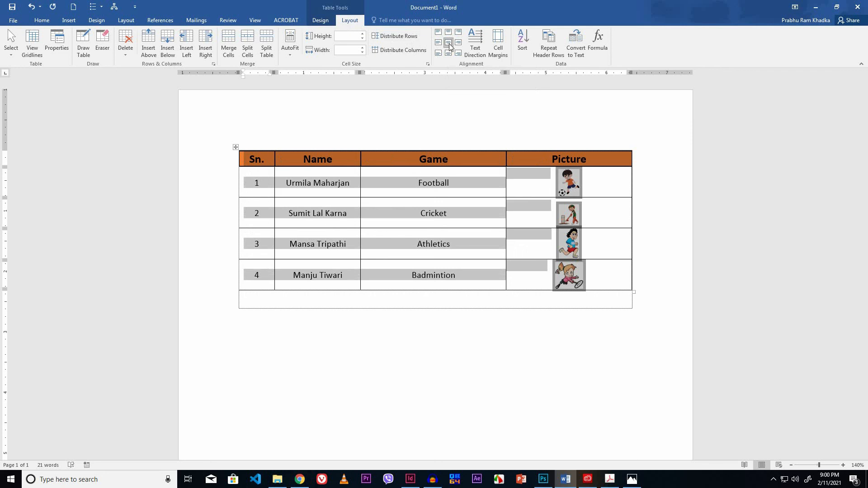
- Set the font size of the selected table text to 12
click(38, 24)
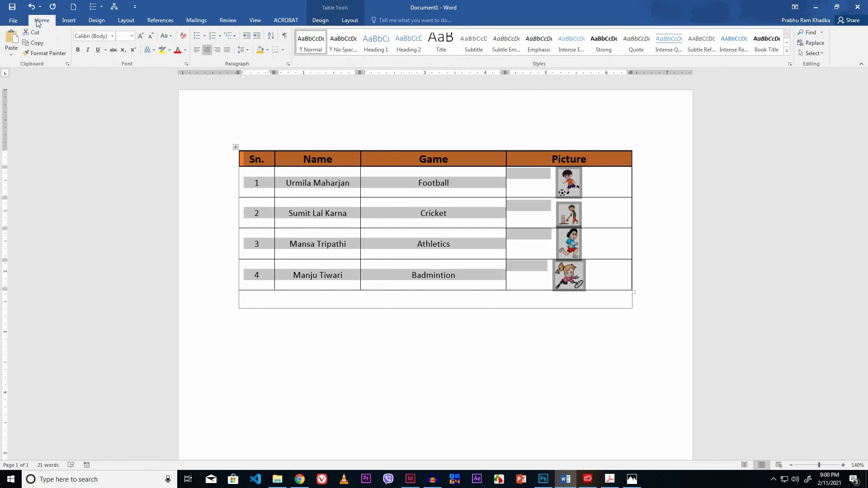
click(131, 36)
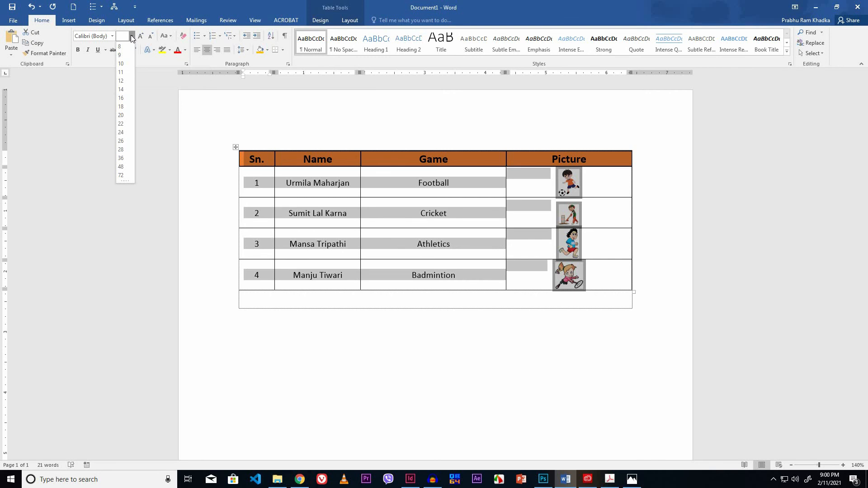
click(121, 81)
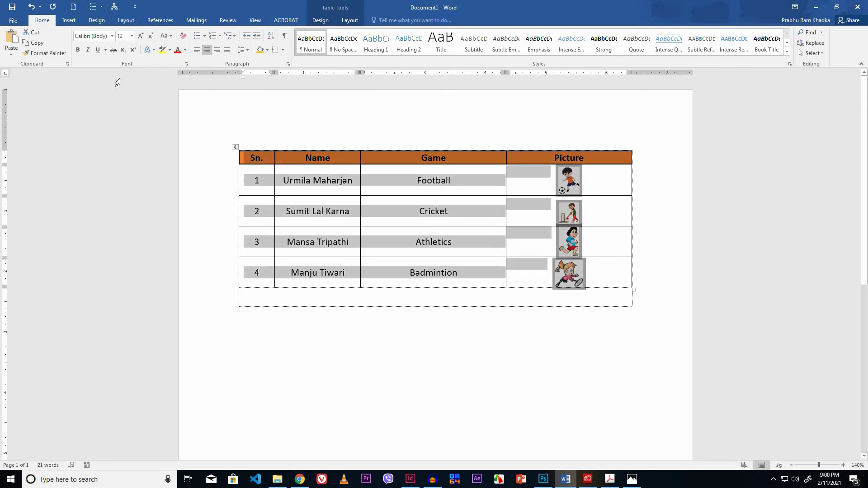
click(319, 182)
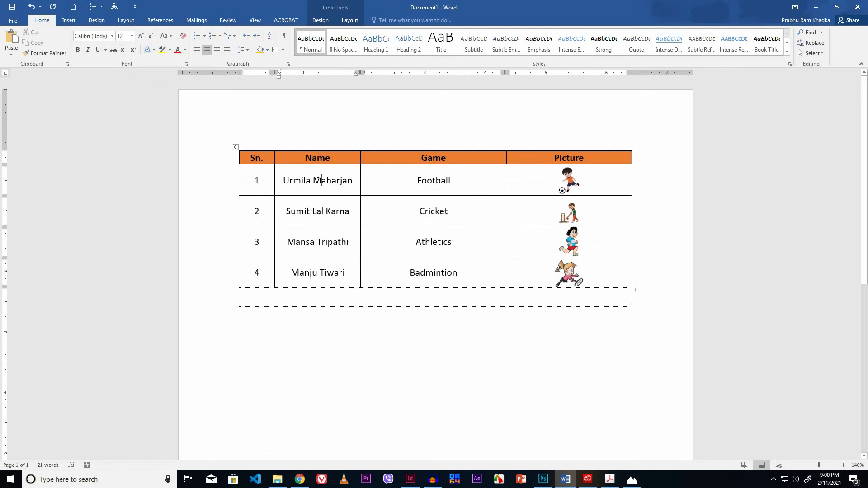